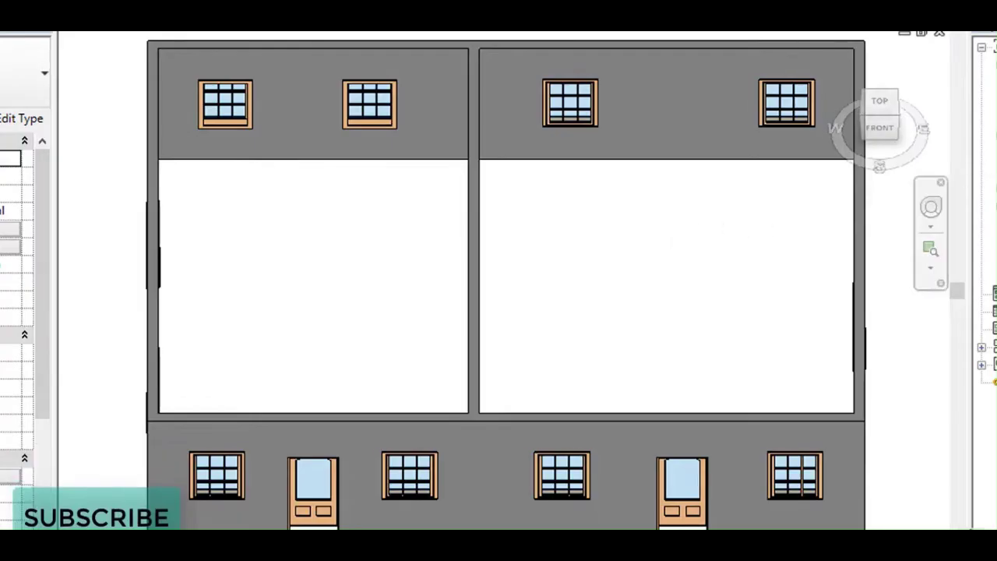
Start an architectural floor in the 1.ground floor plan using the Generic - 12" floor type
{"action": "double_click", "coordinate": [973, 92]}
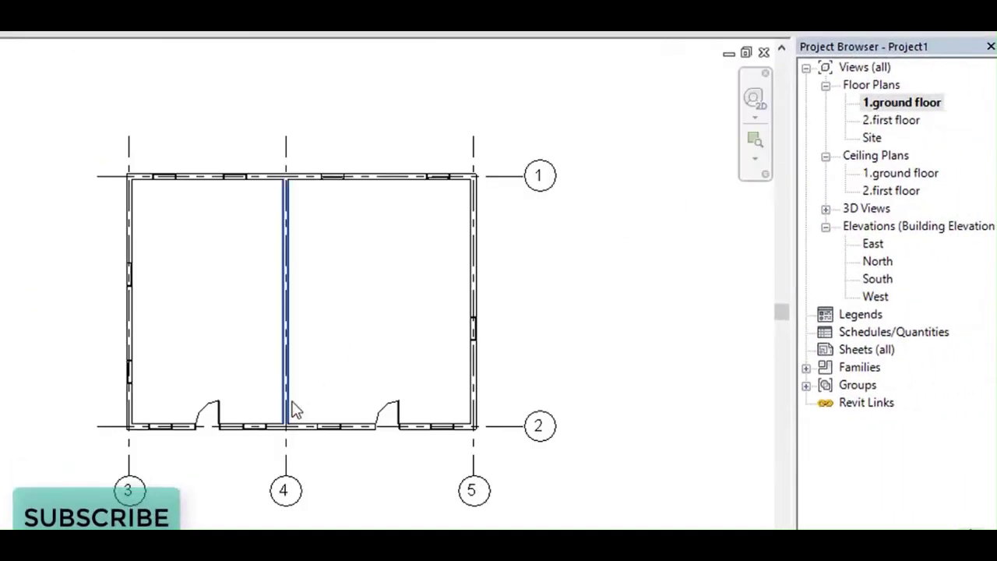
{"action": "scroll", "coordinate": [293, 410], "scroll_direction": "up", "scroll_amount": 2}
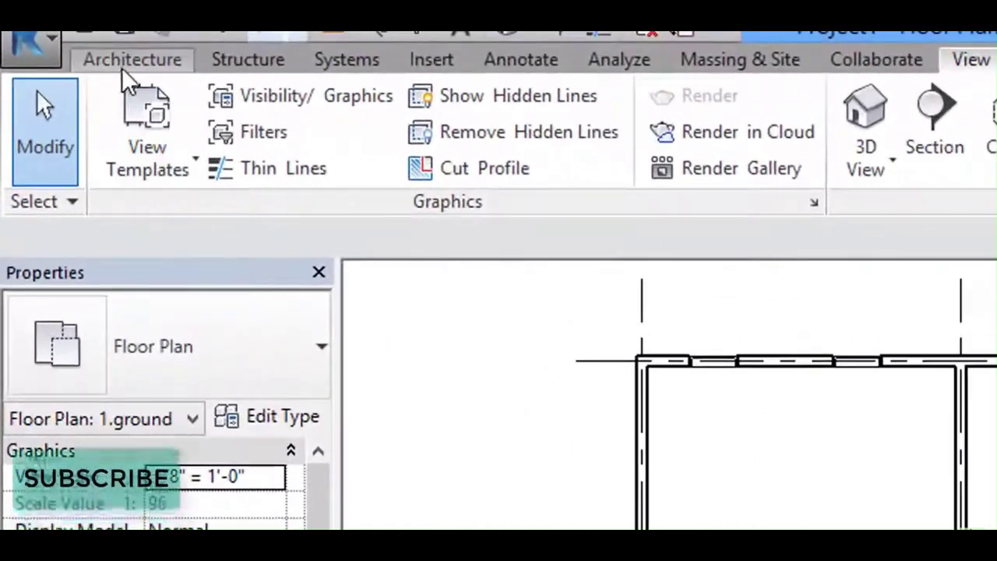
{"action": "left_click", "coordinate": [81, 44]}
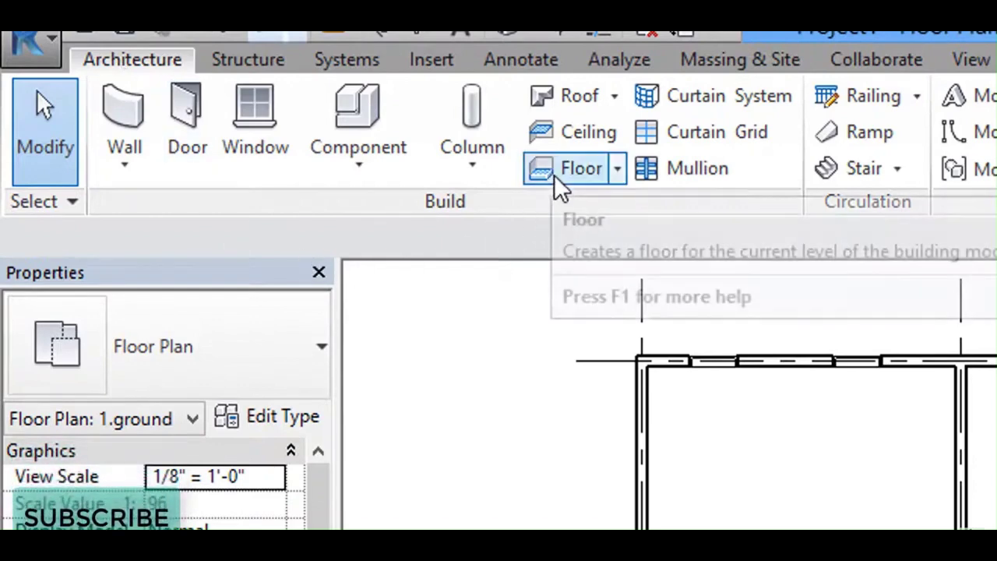
{"action": "left_click", "coordinate": [616, 169]}
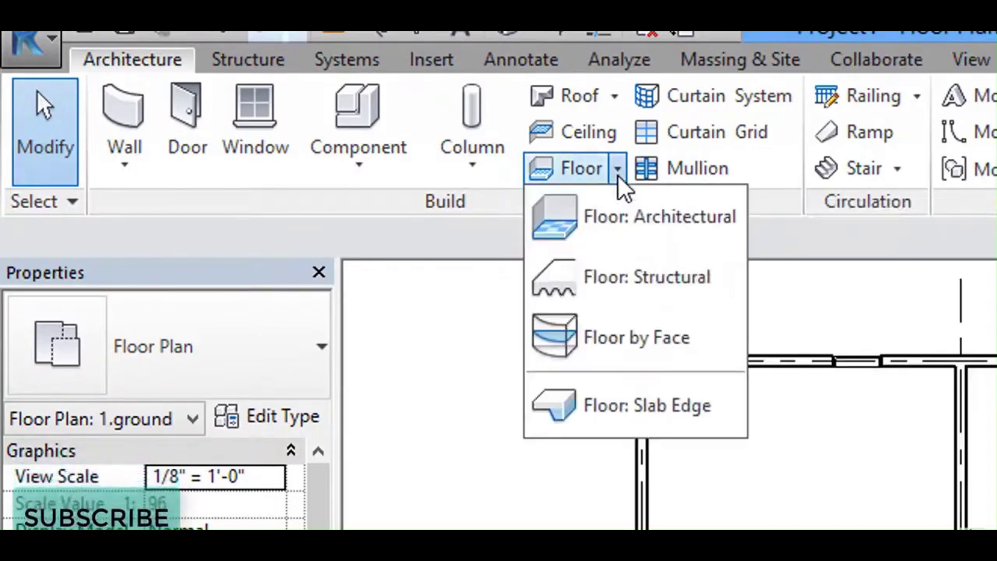
{"action": "left_click", "coordinate": [708, 228]}
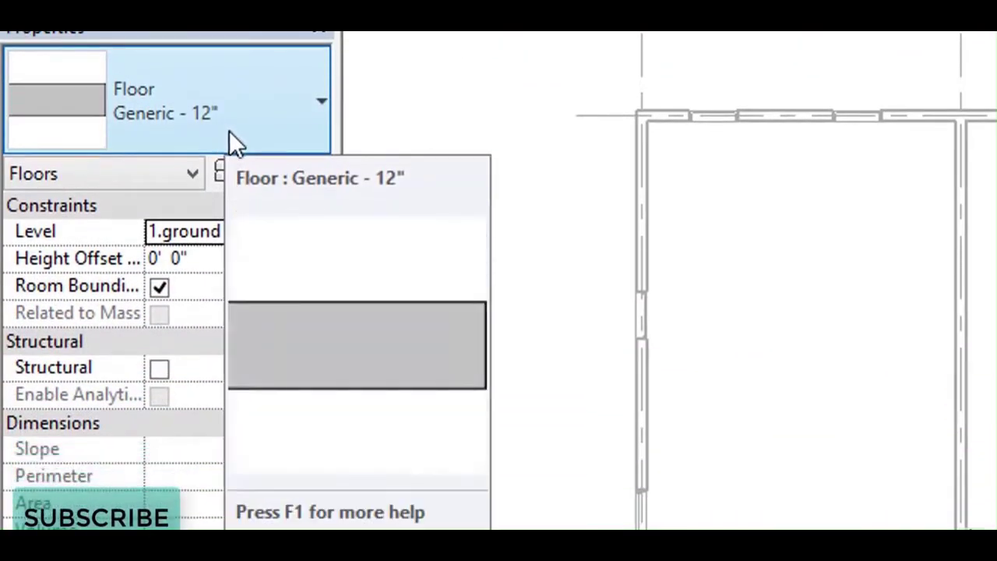
{"action": "left_click", "coordinate": [308, 113]}
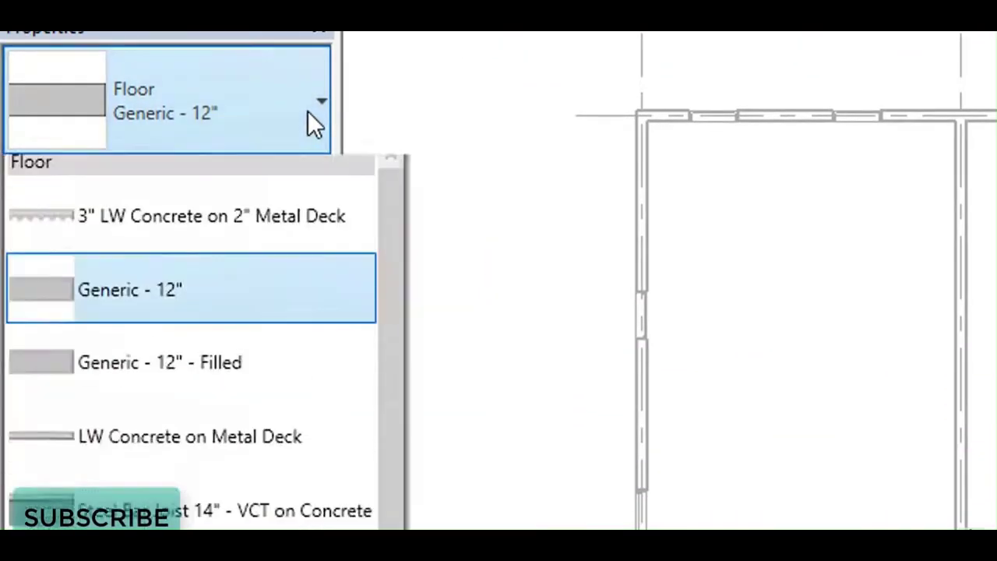
{"action": "scroll", "coordinate": [183, 482], "scroll_direction": "down", "scroll_amount": 1}
{"action": "scroll", "coordinate": [183, 482], "scroll_direction": "up", "scroll_amount": 1}
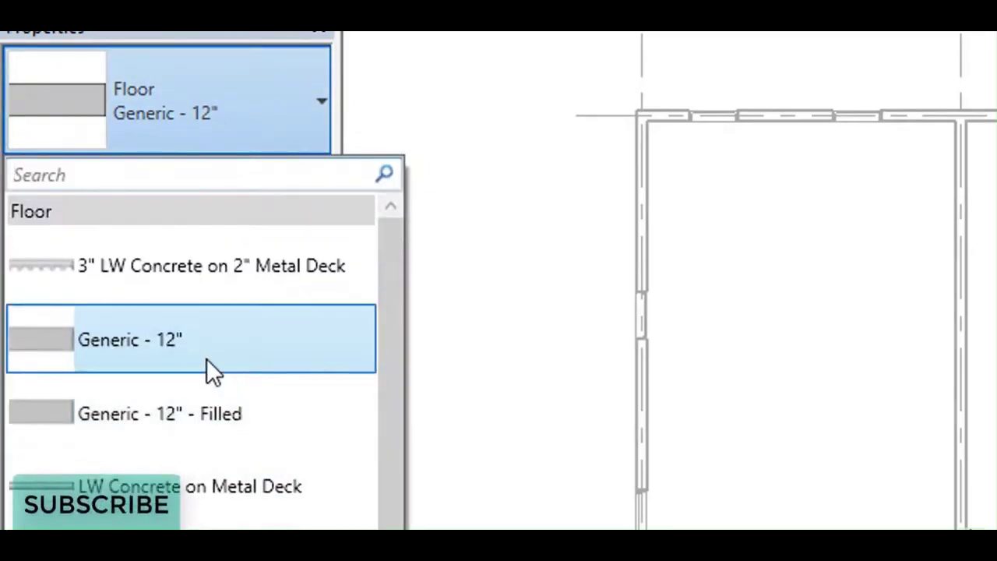
{"action": "left_click", "coordinate": [196, 349]}
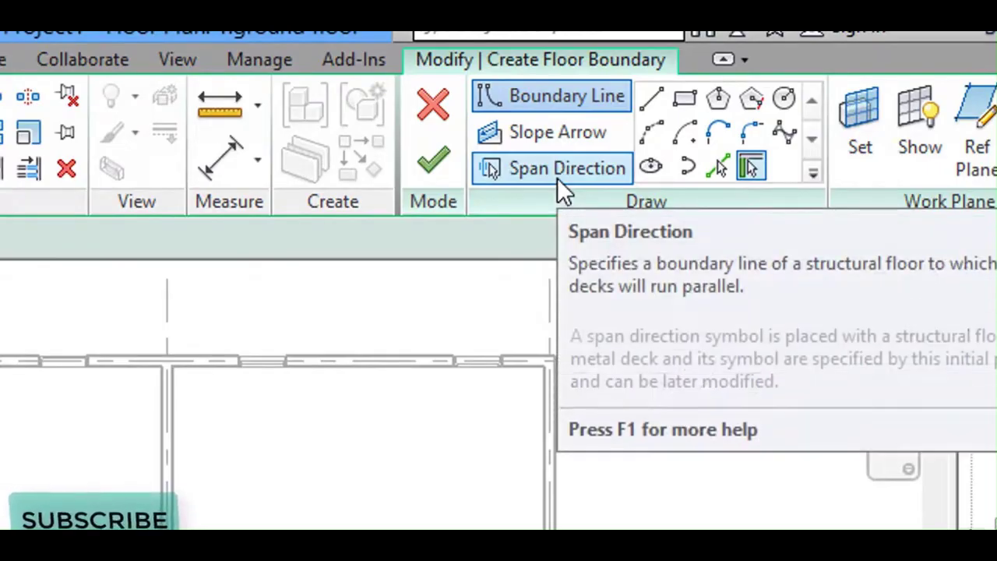
Sketch a rectangular floor boundary about 19'-4" by 31'-4" along the inner wall faces of the room between grids 3 and 4
{"action": "left_click", "coordinate": [549, 91]}
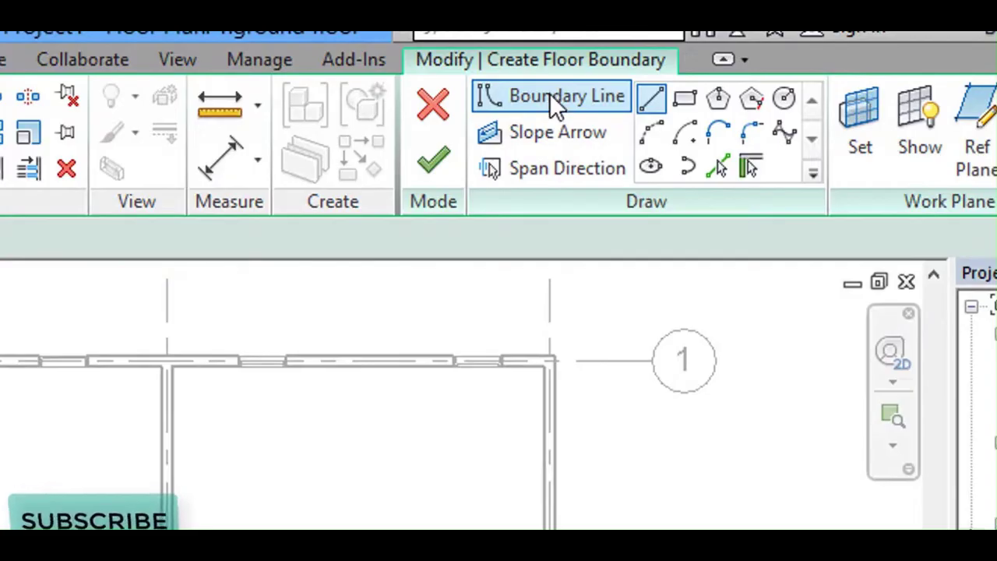
{"action": "left_click", "coordinate": [690, 99]}
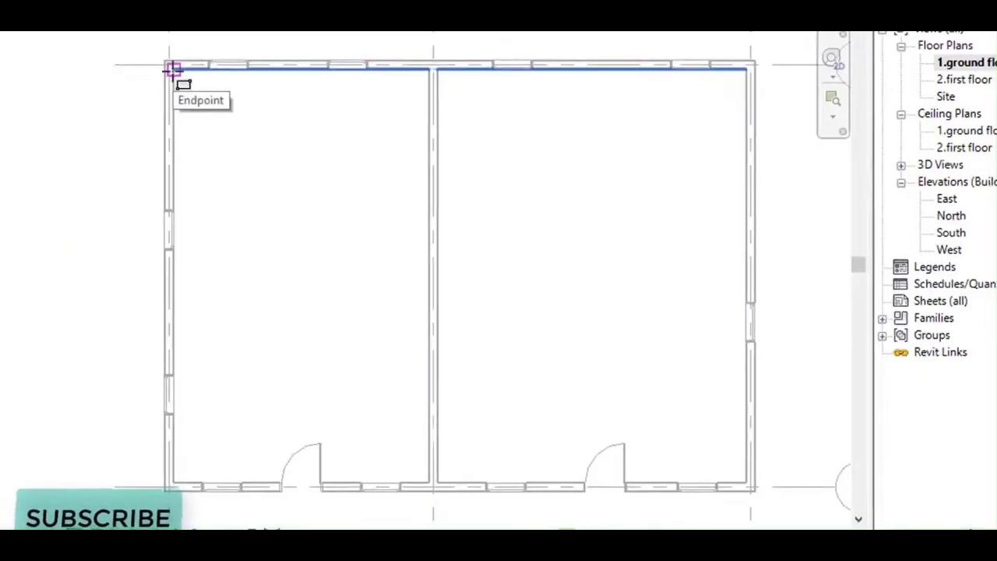
{"action": "scroll", "coordinate": [223, 105], "scroll_direction": "down", "scroll_amount": 2}
{"action": "left_click", "coordinate": [211, 100]}
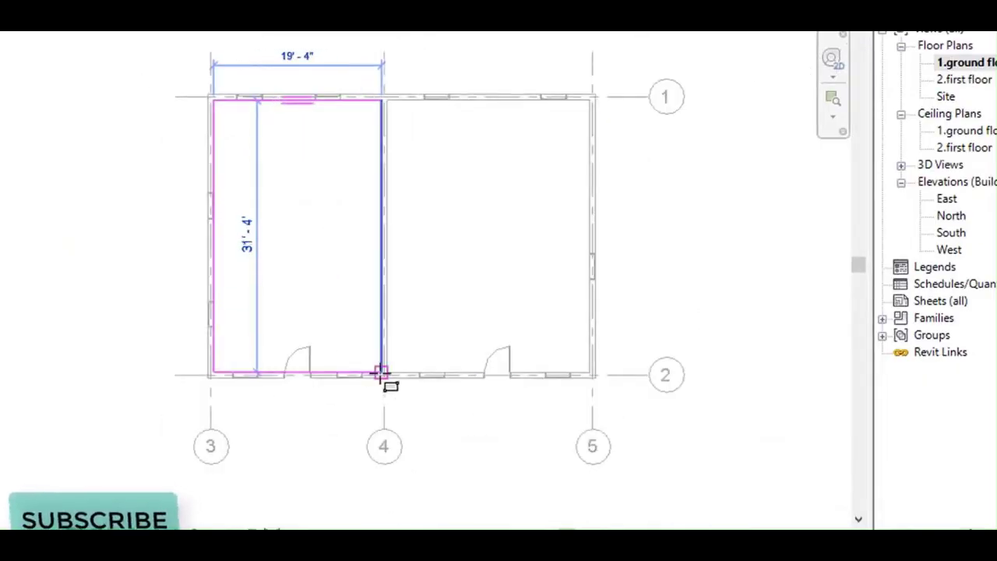
{"action": "left_click", "coordinate": [380, 372]}
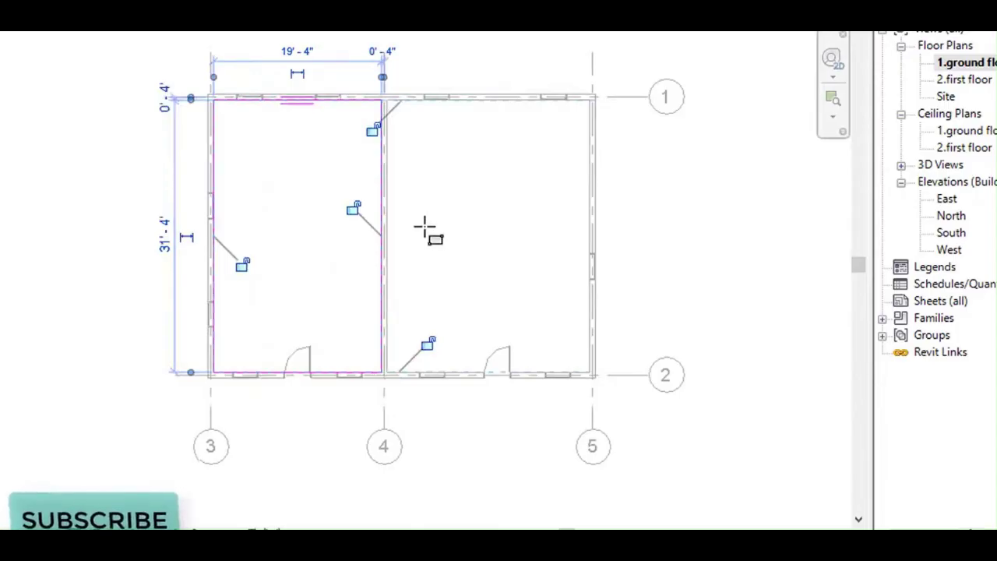
{"action": "scroll", "coordinate": [427, 225], "scroll_direction": "up", "scroll_amount": 1}
{"action": "right_click", "coordinate": [456, 183]}
{"action": "left_click", "coordinate": [494, 195]}
{"action": "right_click", "coordinate": [482, 180]}
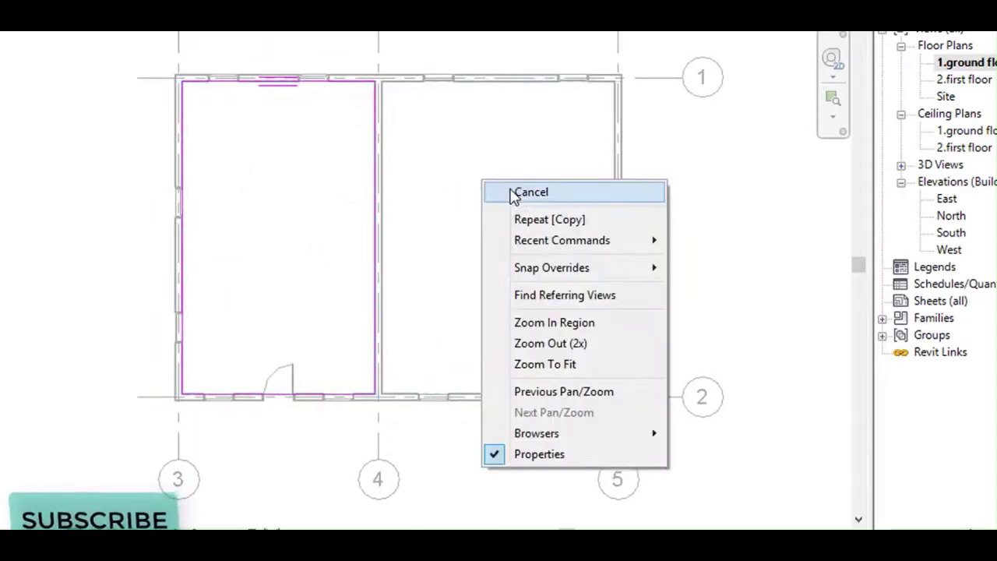
{"action": "left_click", "coordinate": [512, 191]}
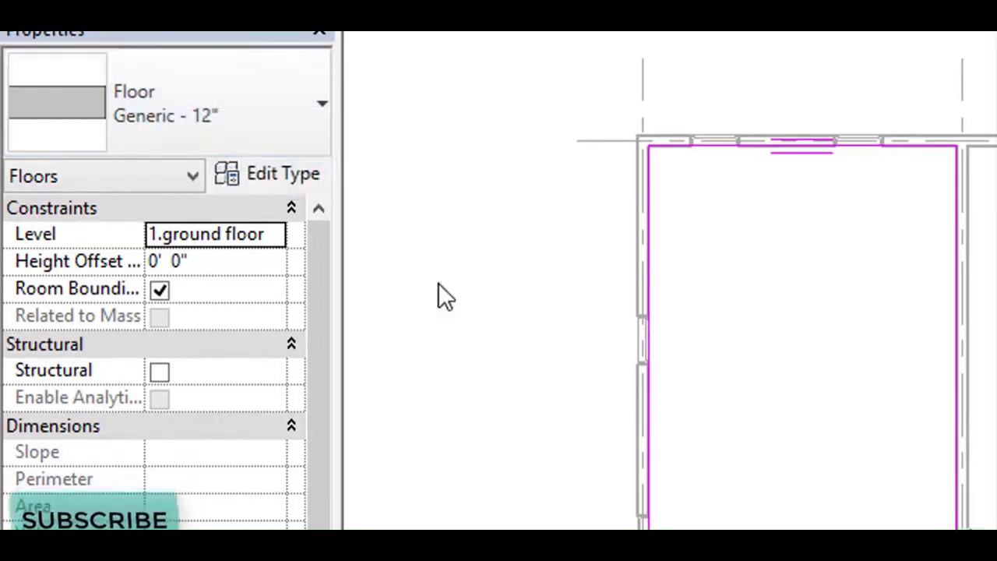
Duplicate the Generic - 12" floor type under the name marble -12"
{"action": "left_click", "coordinate": [291, 183]}
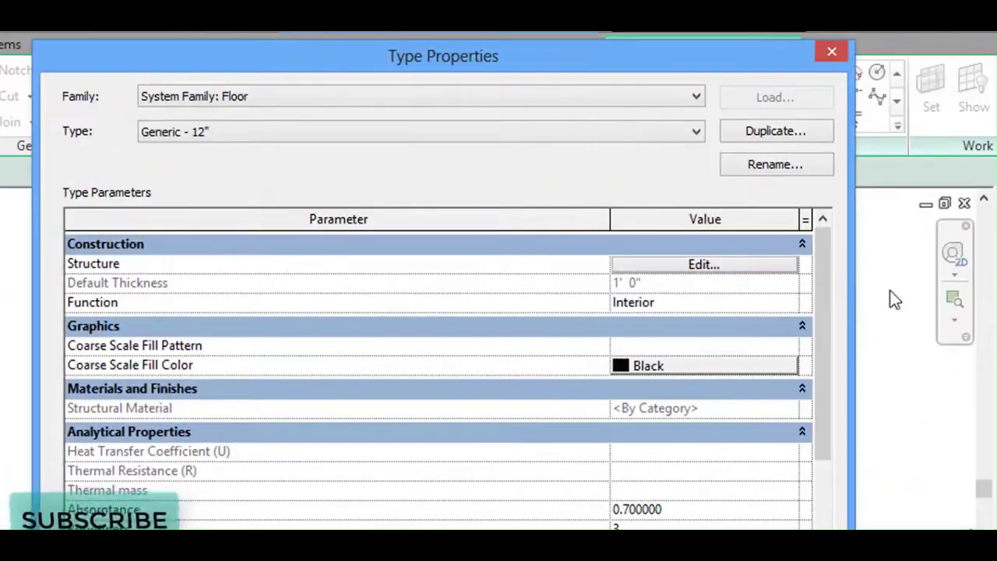
{"action": "left_click", "coordinate": [745, 132]}
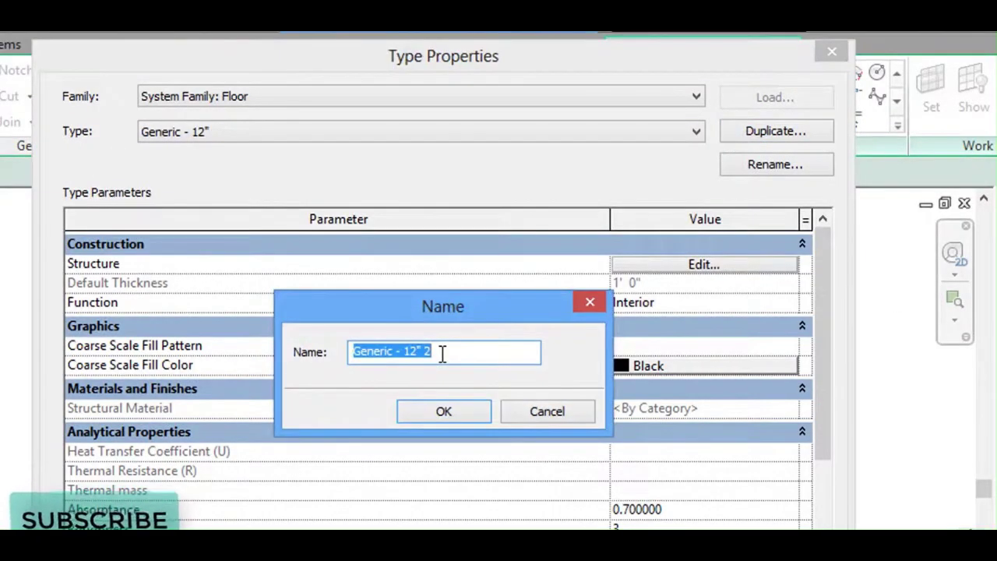
{"action": "type", "text": "marble -12"}
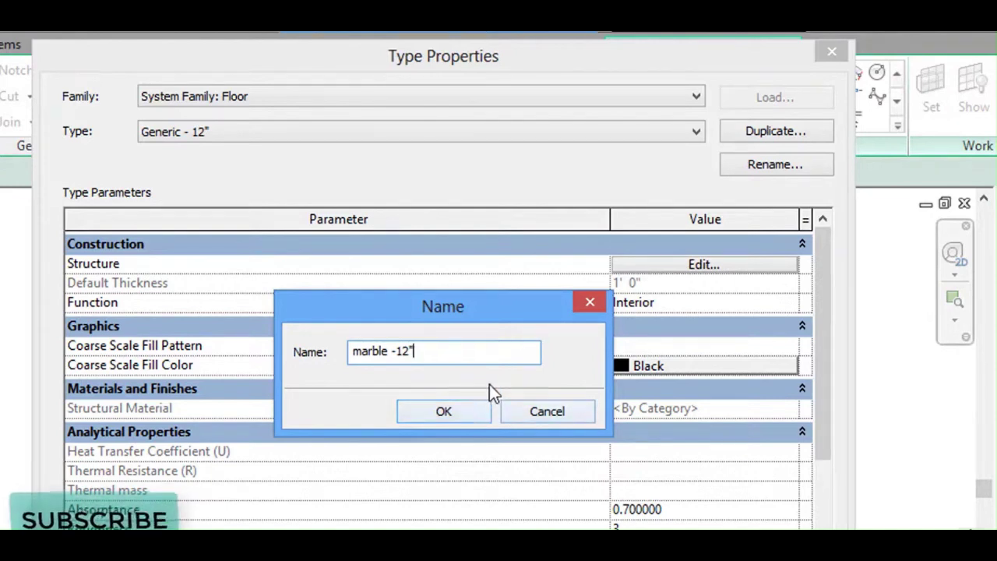
{"action": "left_click", "coordinate": [477, 418]}
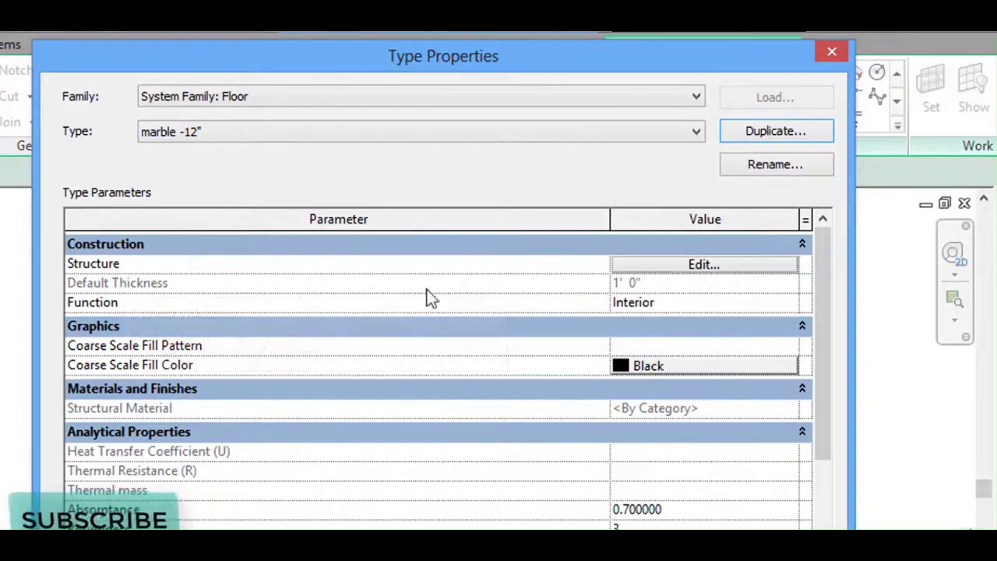
Open the material selection for the structure layer of the marble -12" floor type and search the project materials for marble
{"action": "left_click", "coordinate": [703, 265]}
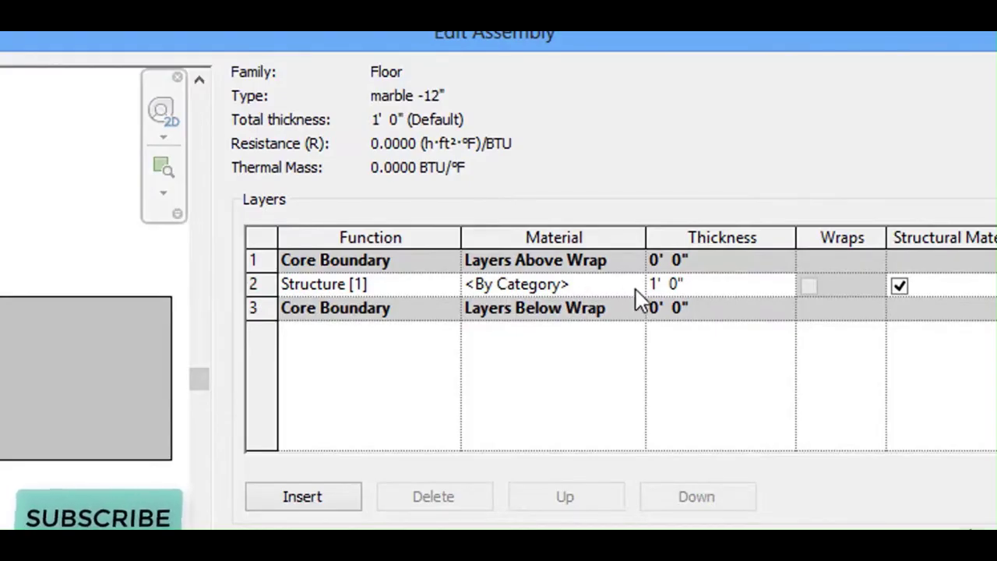
{"action": "left_click", "coordinate": [632, 285]}
{"action": "left_click", "coordinate": [639, 285]}
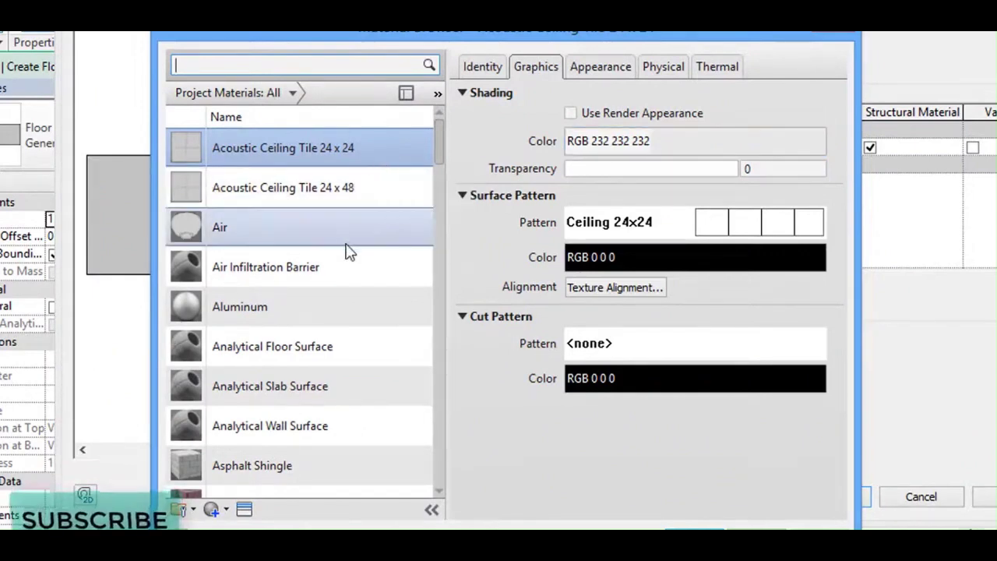
{"action": "scroll", "coordinate": [367, 204], "scroll_direction": "down", "scroll_amount": 4}
{"action": "scroll", "coordinate": [351, 327], "scroll_direction": "down", "scroll_amount": 20}
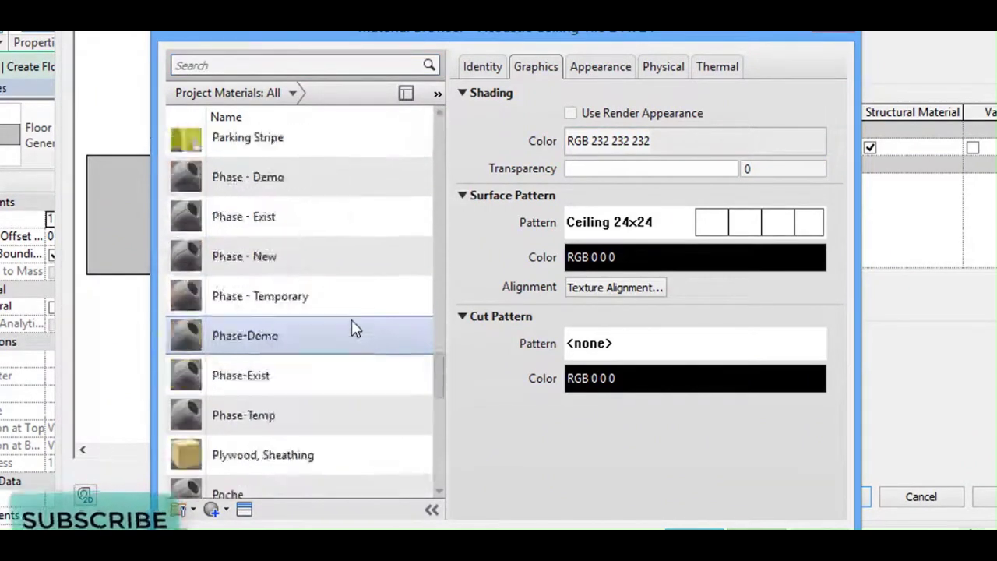
{"action": "scroll", "coordinate": [355, 327], "scroll_direction": "up", "scroll_amount": 20}
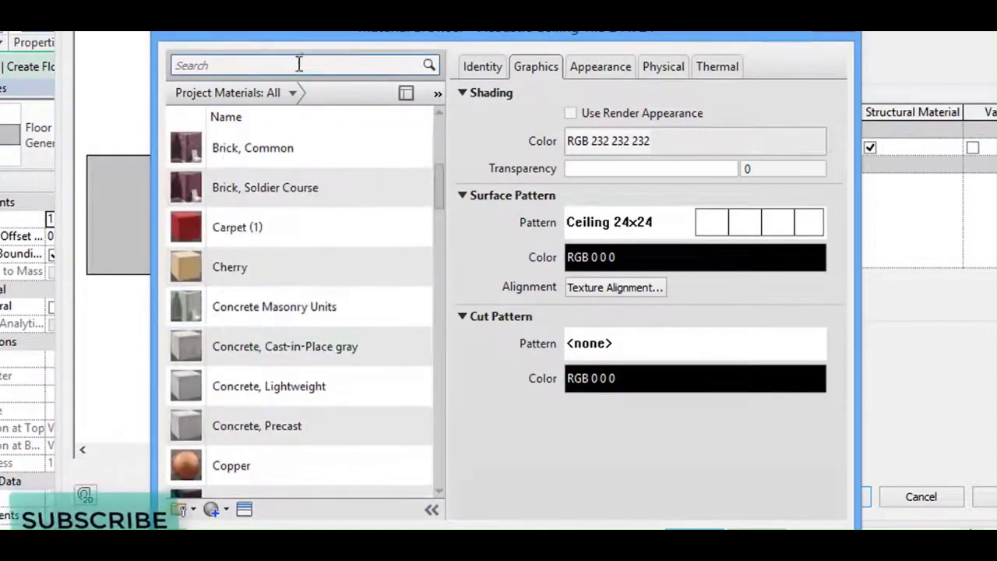
{"action": "left_click", "coordinate": [300, 62]}
{"action": "type", "text": "mar"}
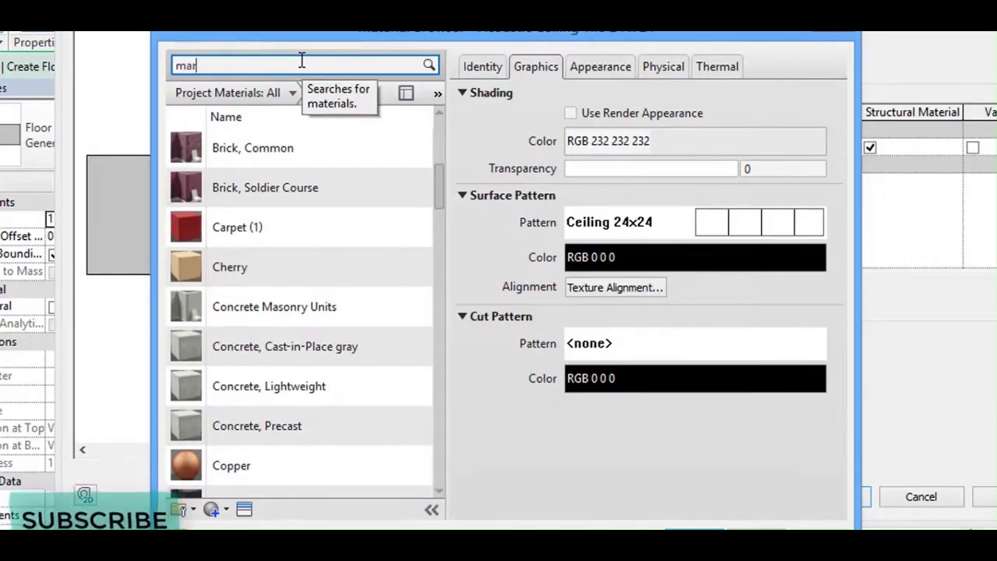
{"action": "type", "text": "ble"}
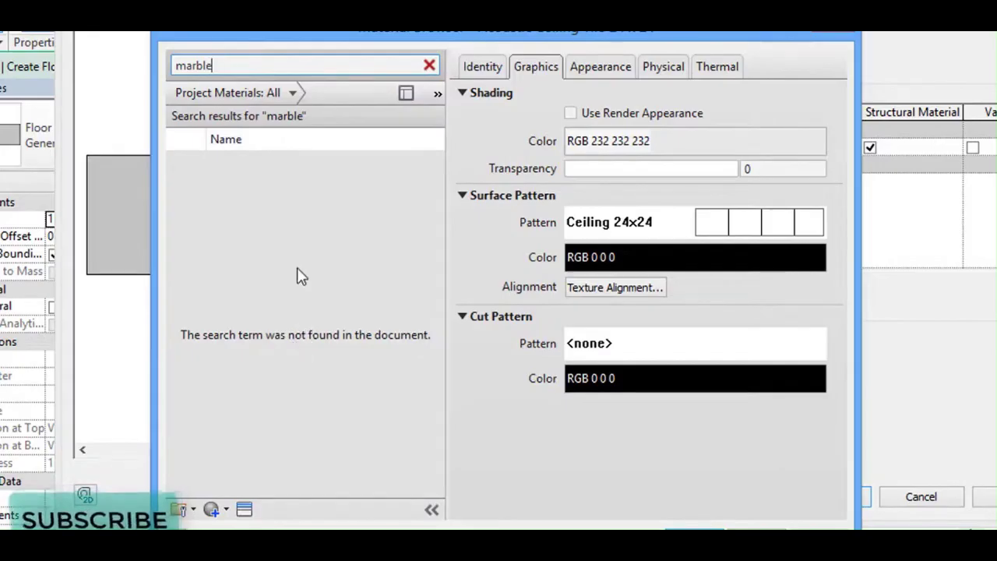
Create a new material and rename it marble flooring
{"action": "left_click", "coordinate": [225, 511]}
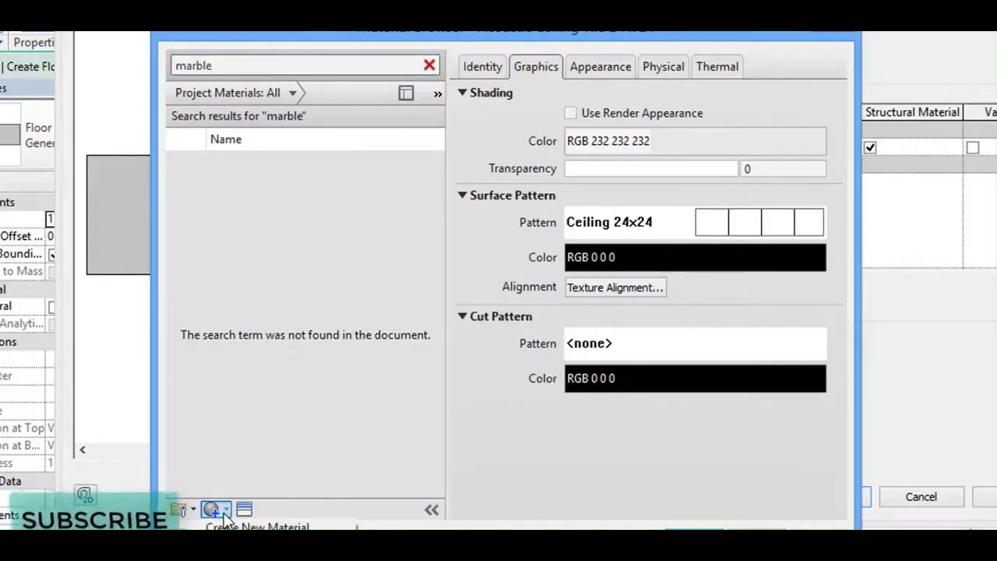
{"action": "left_click", "coordinate": [249, 527]}
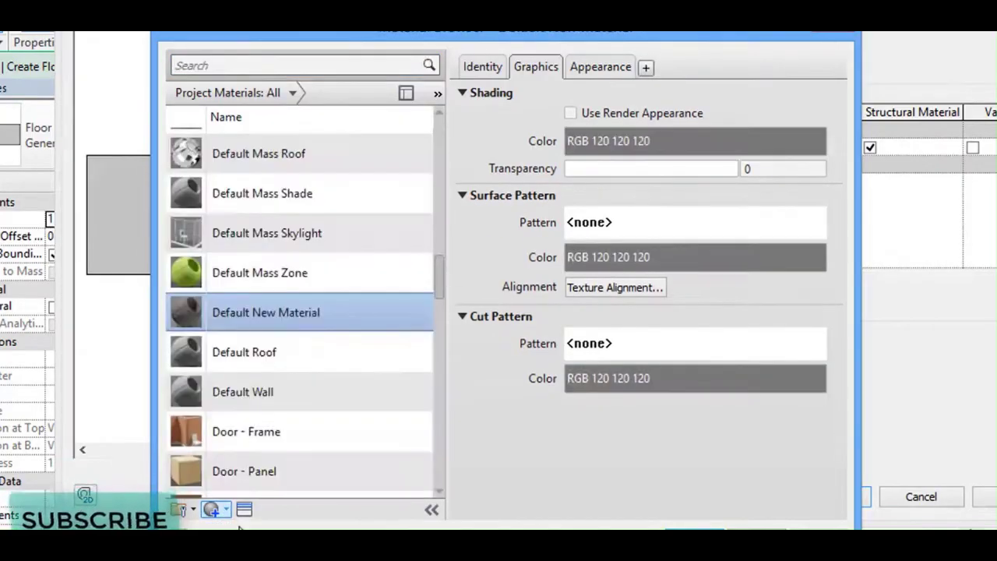
{"action": "right_click", "coordinate": [303, 322]}
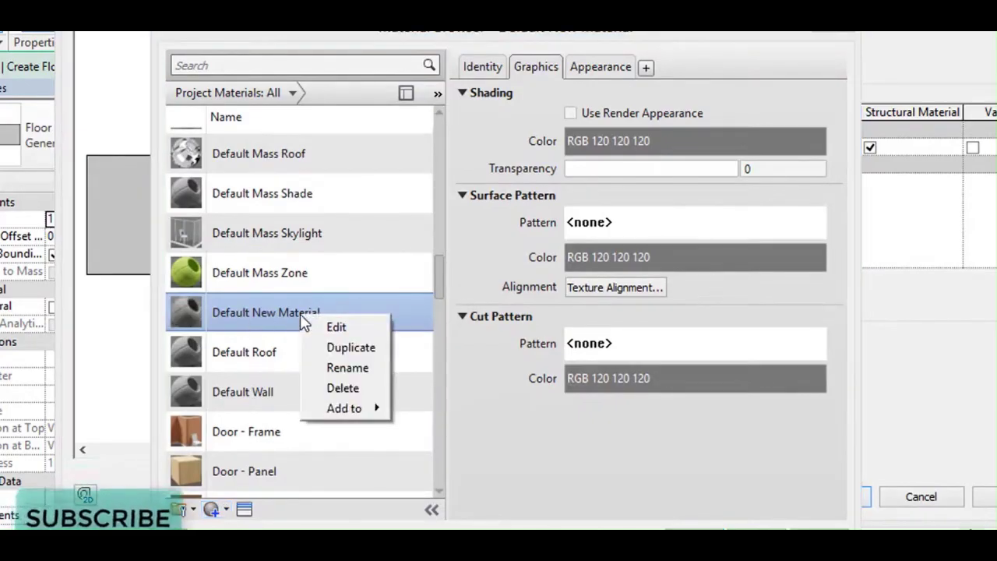
{"action": "left_click", "coordinate": [343, 368]}
{"action": "type", "text": "marble flooring"}
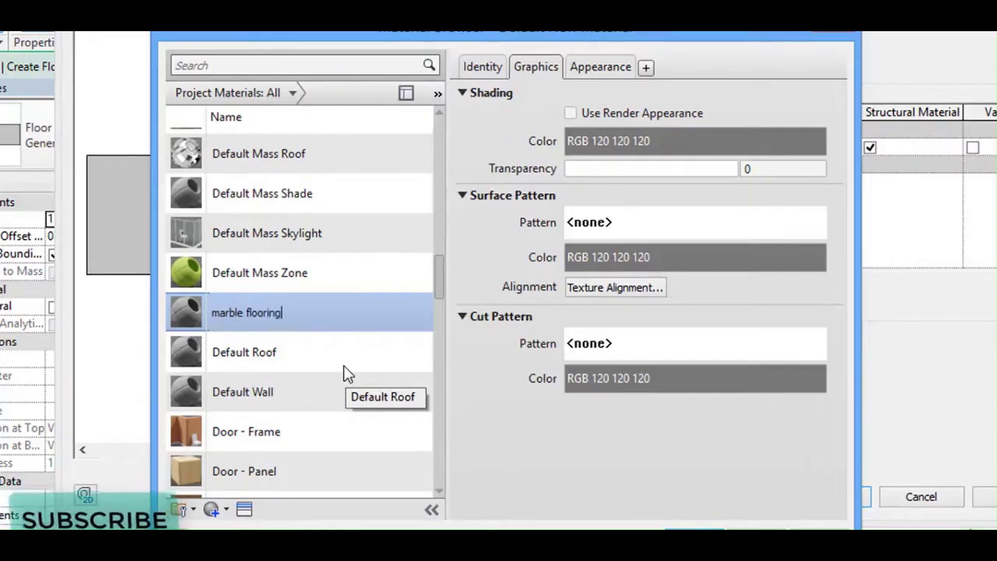
{"action": "left_click", "coordinate": [355, 437]}
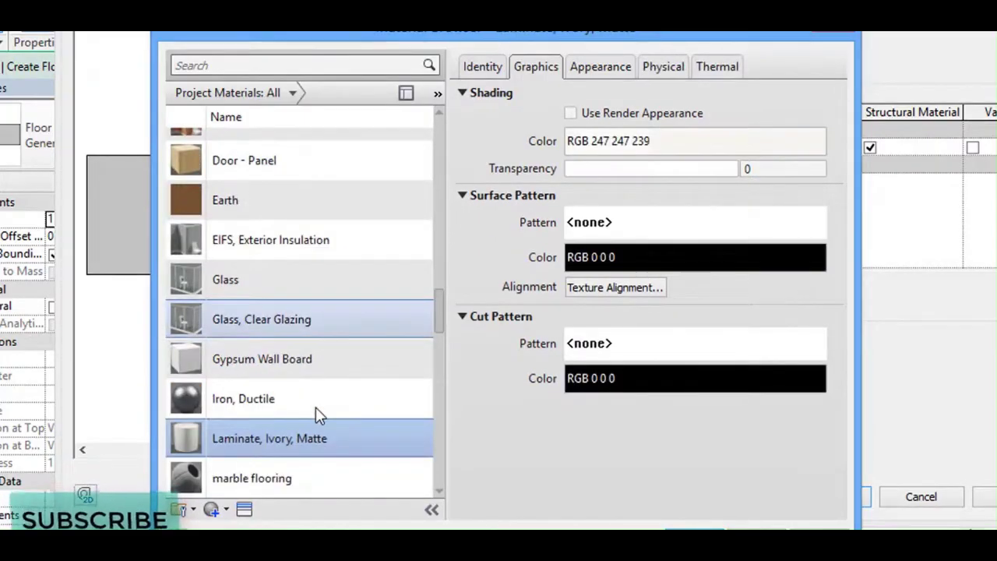
Search the project materials for marble and select the marble flooring material
{"action": "scroll", "coordinate": [305, 234], "scroll_direction": "up", "scroll_amount": 1}
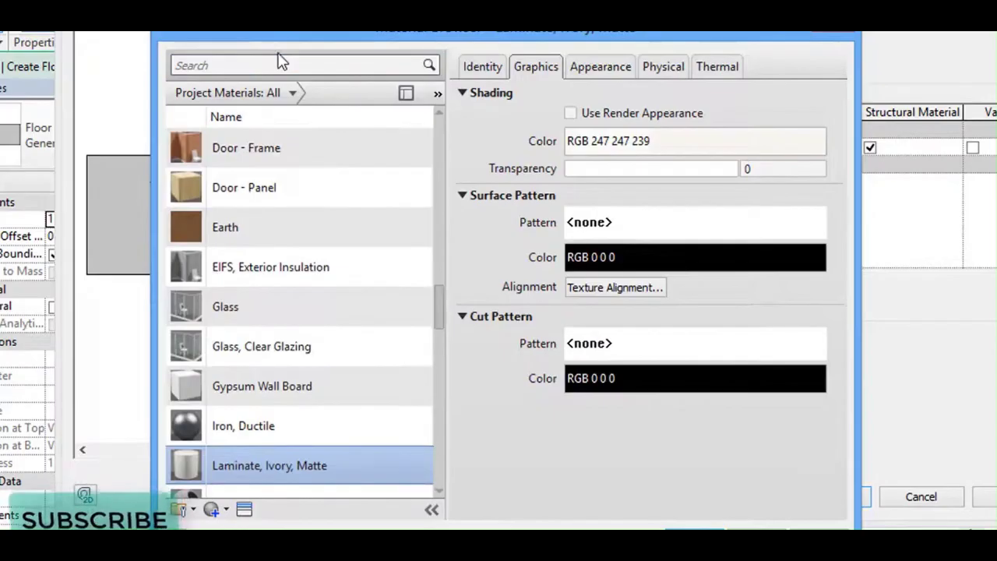
{"action": "left_click", "coordinate": [276, 60]}
{"action": "type", "text": "mar"}
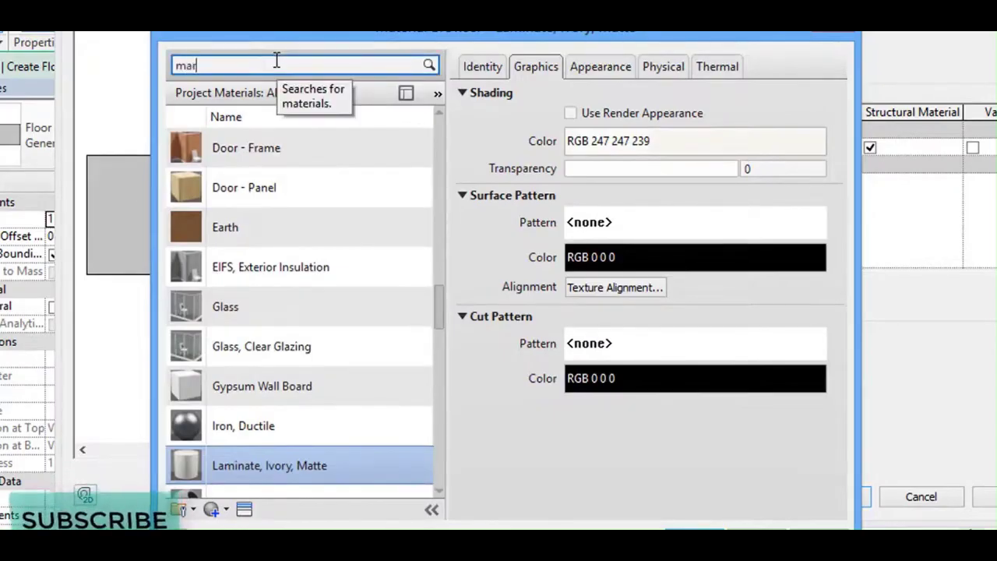
{"action": "type", "text": "ble"}
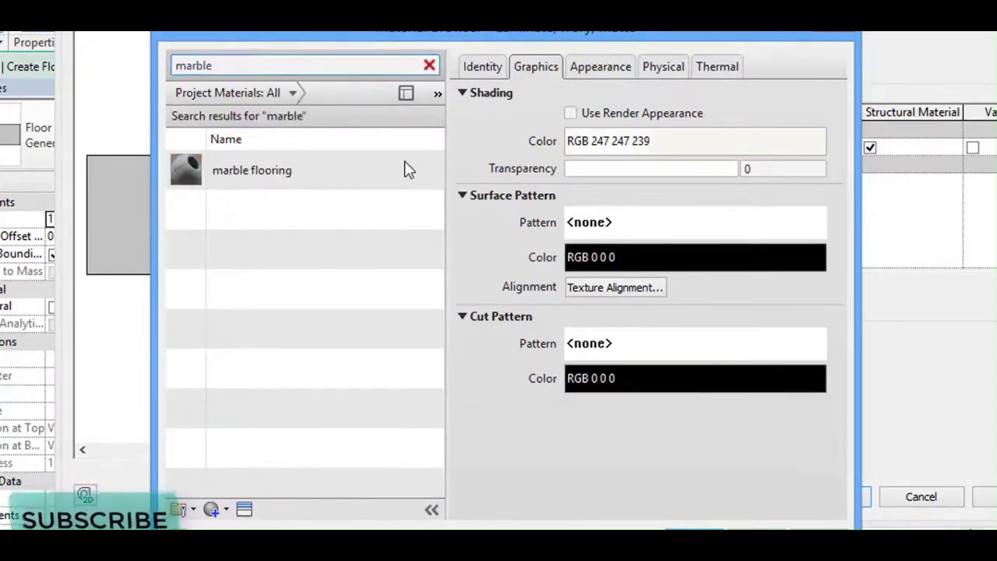
{"action": "left_click", "coordinate": [357, 161]}
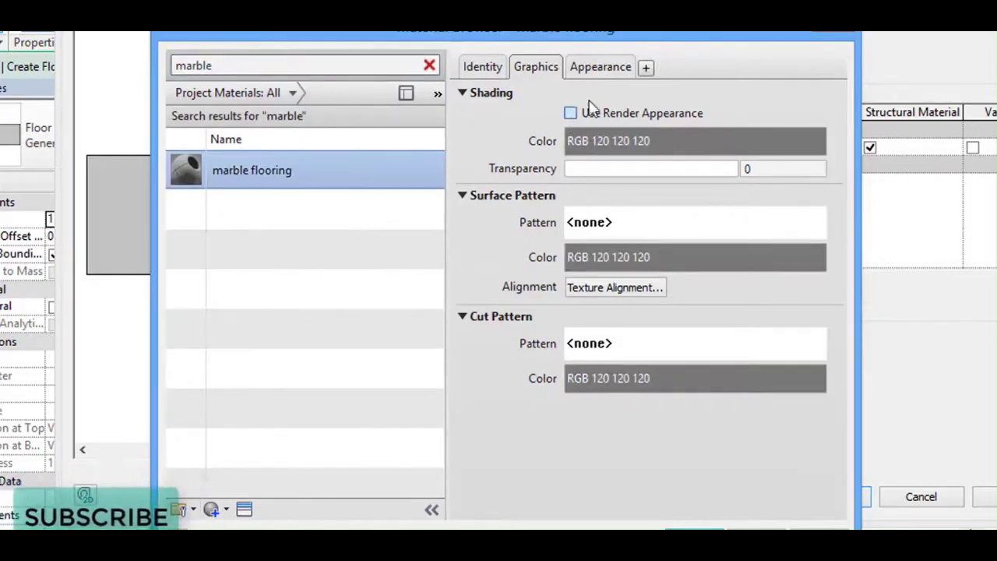
Open the appearance assets for the marble flooring material, search them for marble and list the appearance library's Flooring category
{"action": "left_click", "coordinate": [599, 67]}
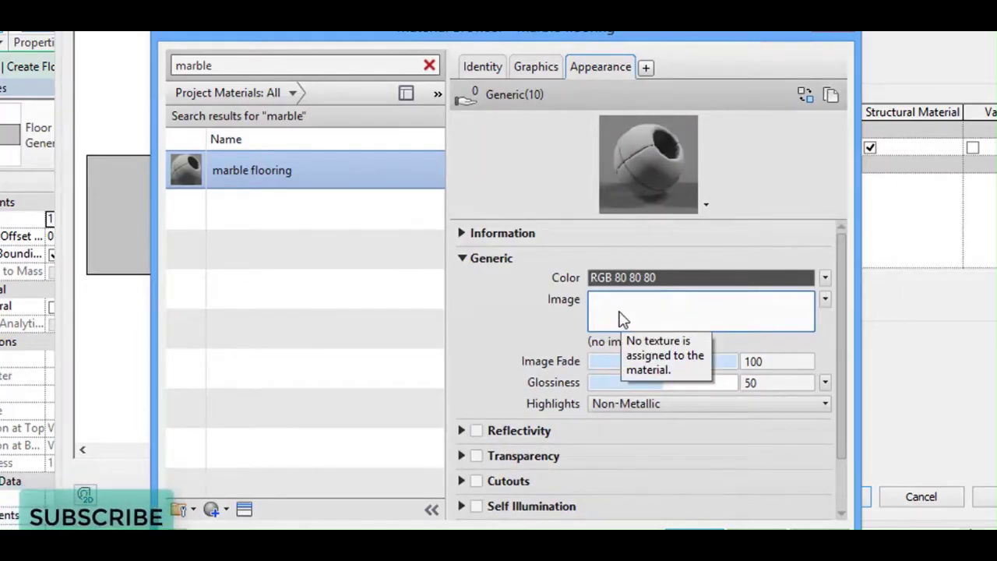
{"action": "left_click", "coordinate": [245, 510]}
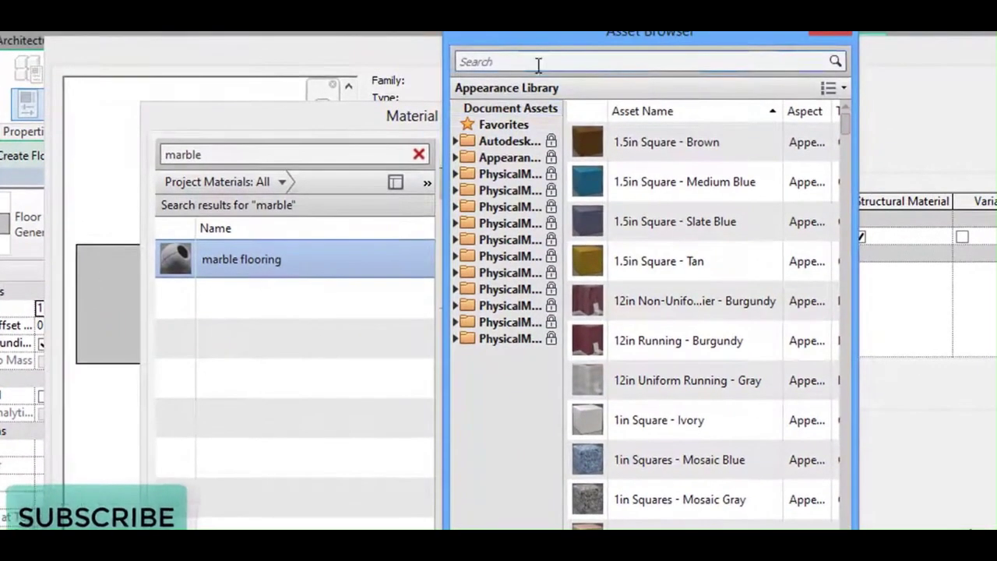
{"action": "left_click", "coordinate": [537, 62]}
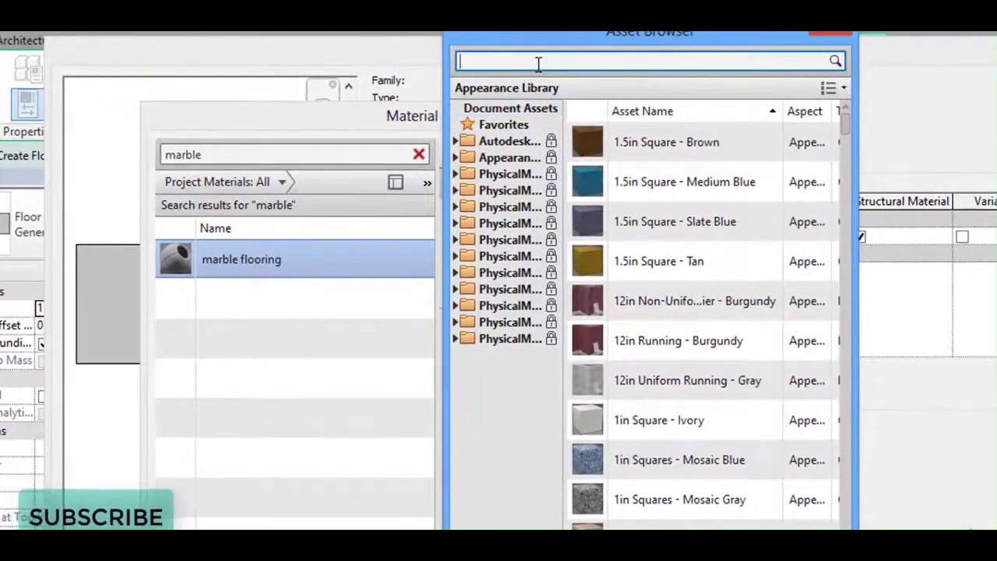
{"action": "type", "text": "marble"}
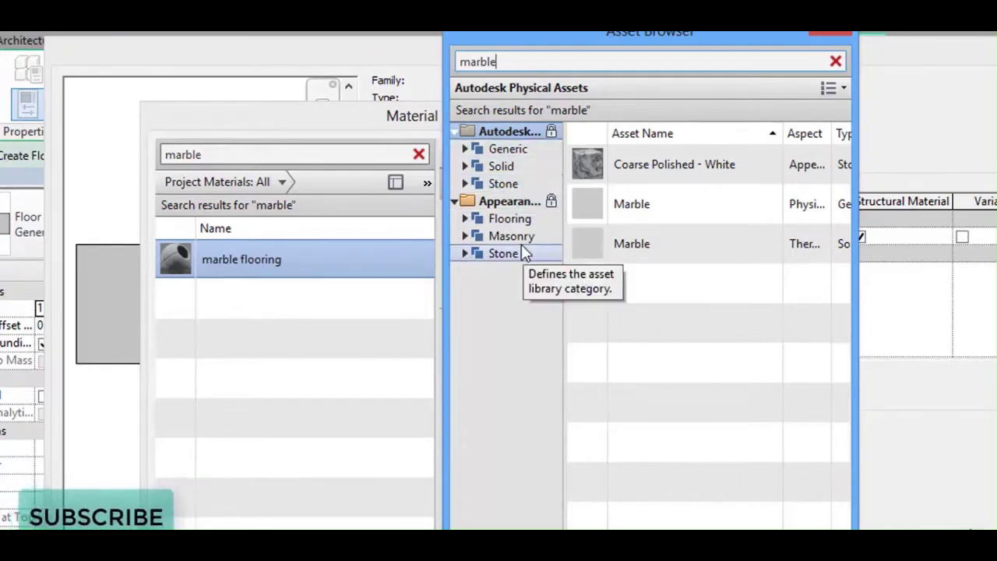
{"action": "left_click", "coordinate": [519, 220]}
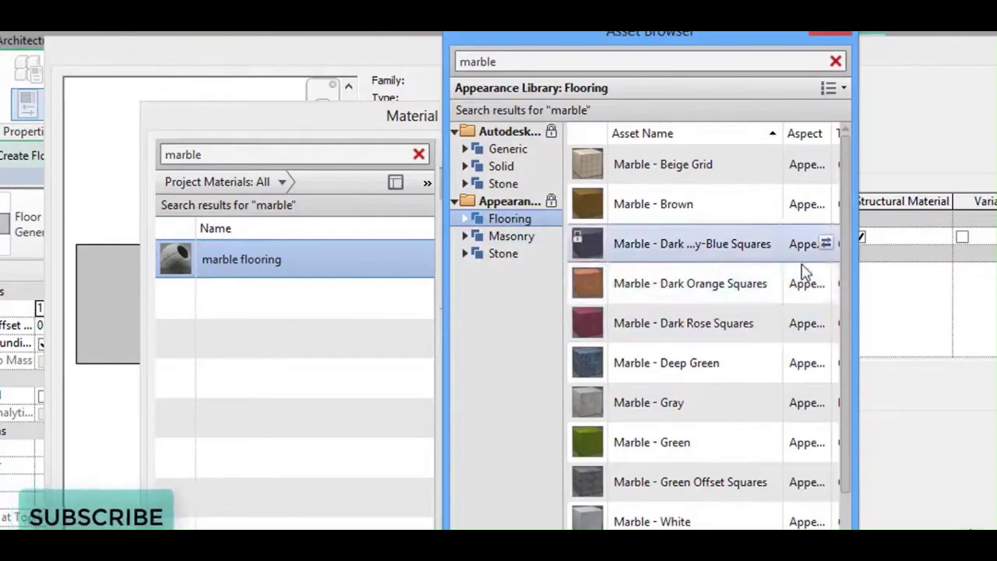
Replace the marble flooring material's appearance with the Marble - White-Green asset and close the asset library
{"action": "left_click_drag", "start_coordinate": [856, 288], "coordinate": [996, 334]}
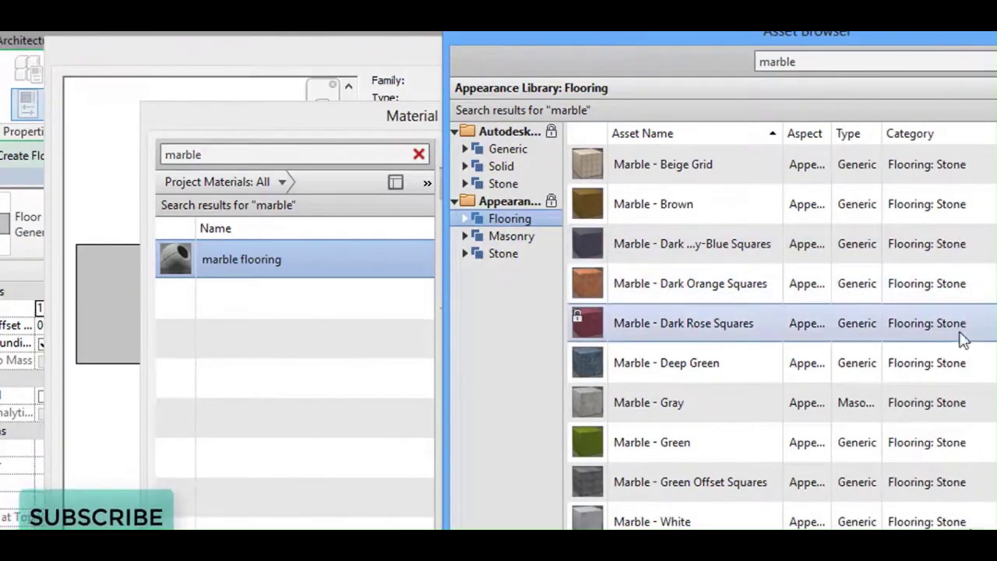
{"action": "scroll", "coordinate": [724, 211], "scroll_direction": "down", "scroll_amount": 1}
{"action": "scroll", "coordinate": [689, 234], "scroll_direction": "up", "scroll_amount": 1}
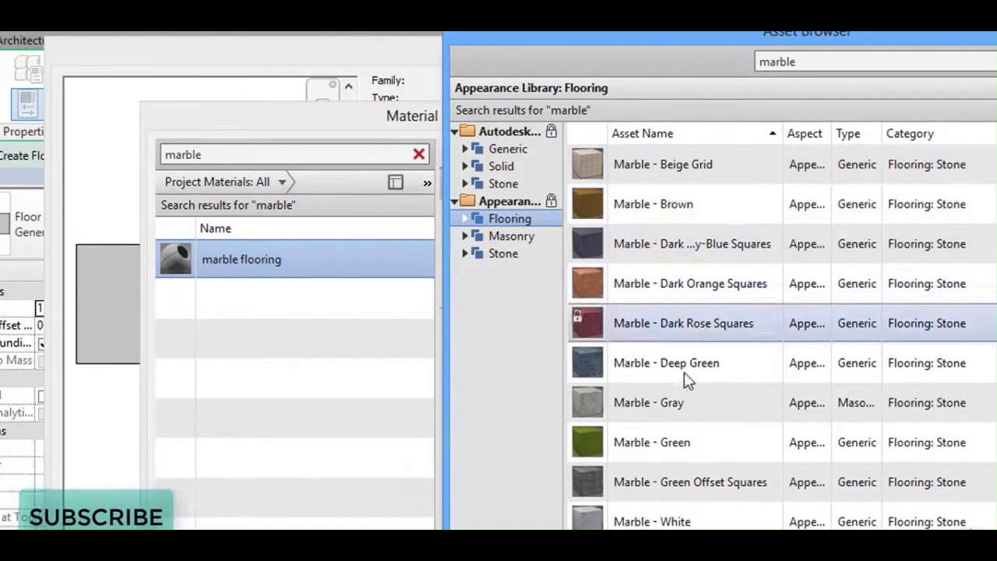
{"action": "scroll", "coordinate": [688, 406], "scroll_direction": "down", "scroll_amount": 1}
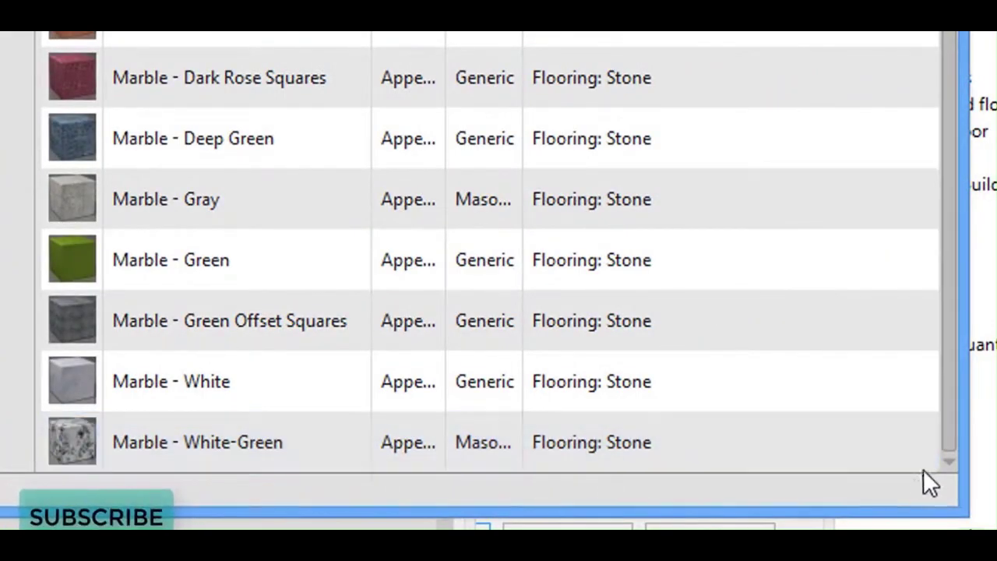
{"action": "mouse_move", "coordinate": [925, 454]}
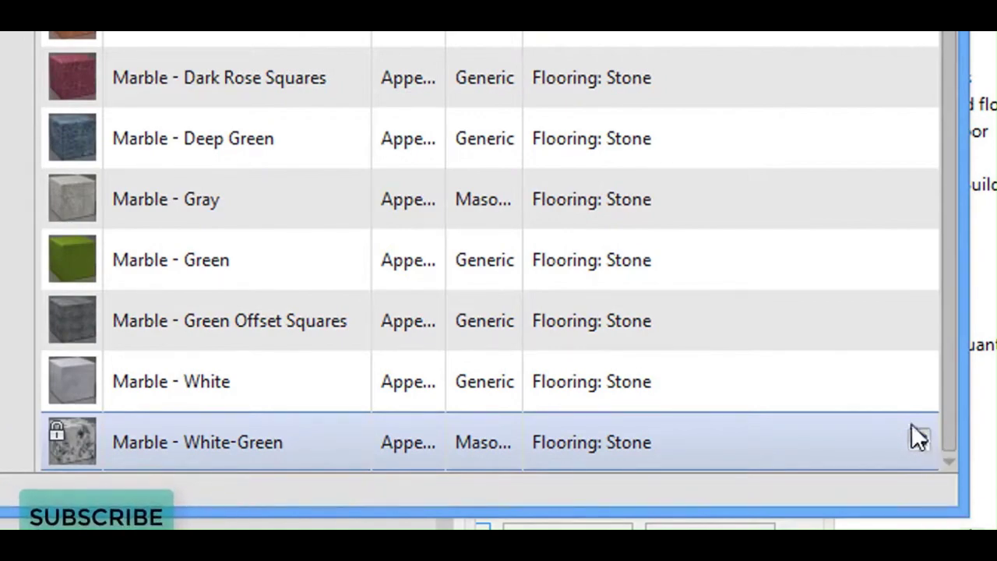
{"action": "scroll", "coordinate": [910, 436], "scroll_direction": "up", "scroll_amount": 10}
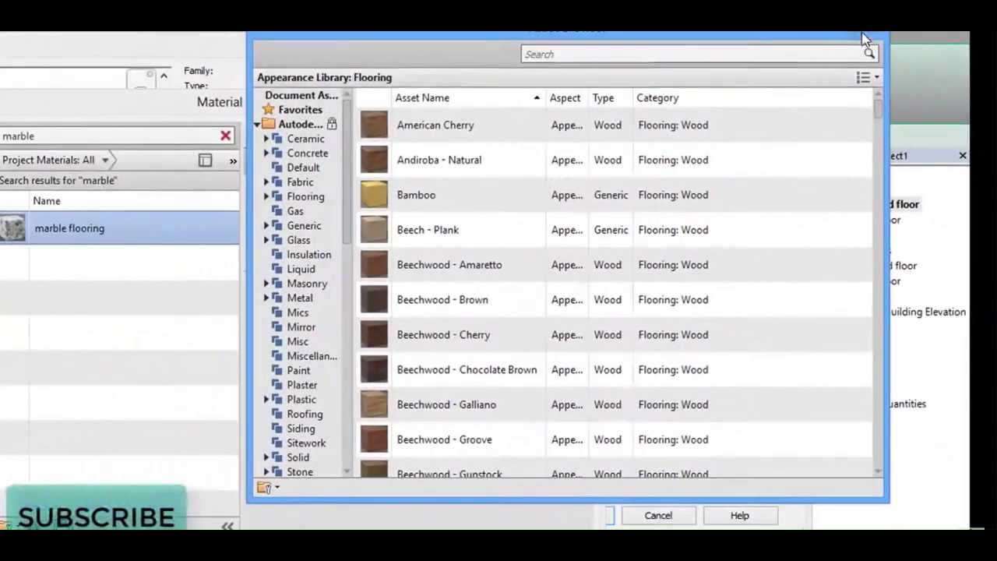
{"action": "left_click", "coordinate": [862, 37]}
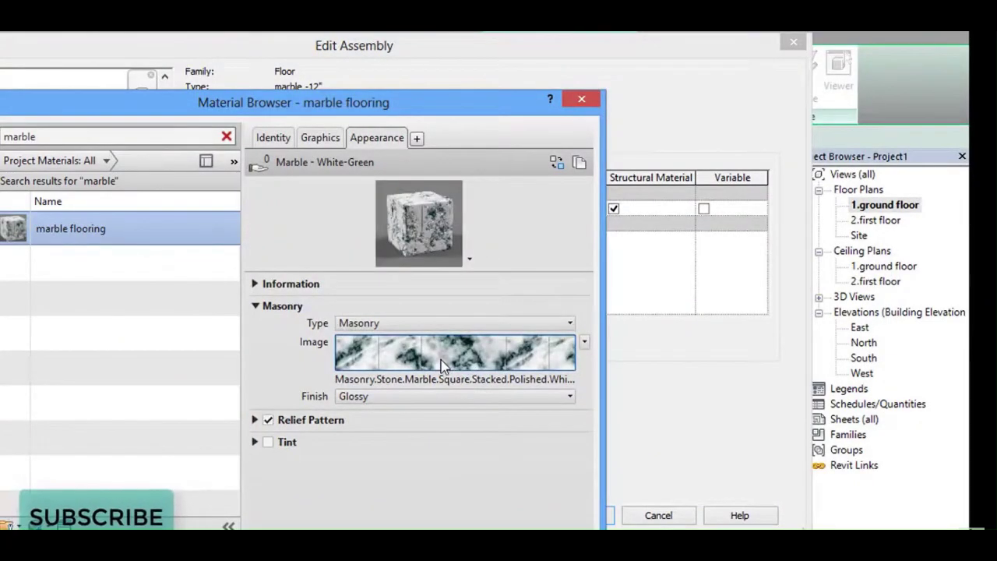
Check the marble texture, then replace the material's appearance image with beechwood_cherry, choosing it from the thumbnails in the Mats folder
{"action": "left_click", "coordinate": [430, 360]}
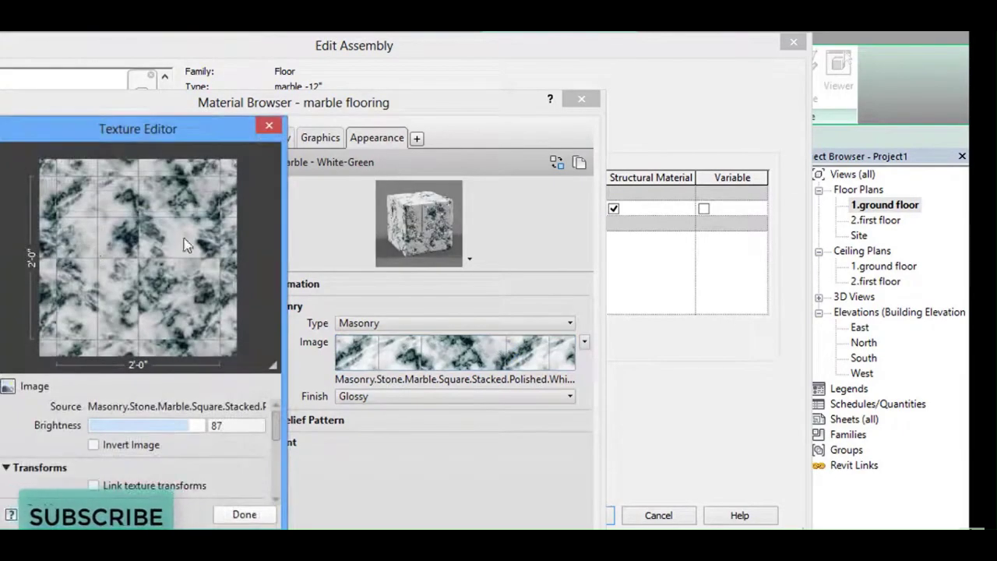
{"action": "left_click", "coordinate": [267, 129]}
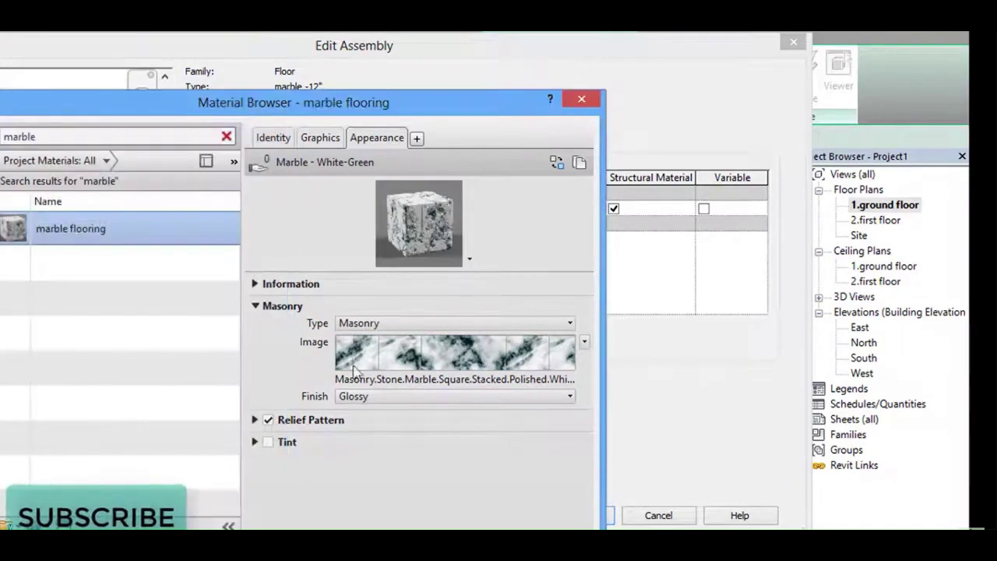
{"action": "left_click", "coordinate": [411, 380]}
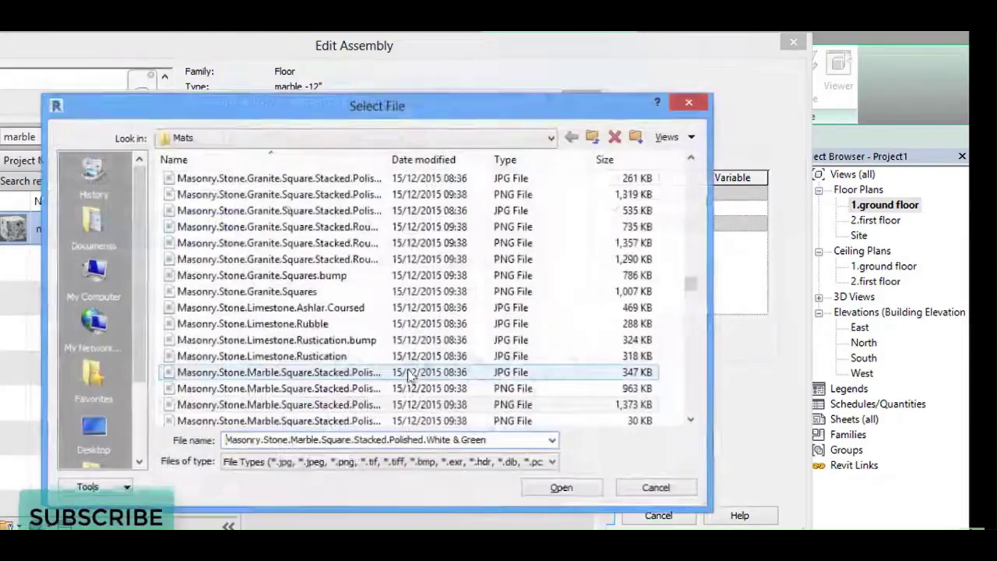
{"action": "left_click", "coordinate": [668, 143]}
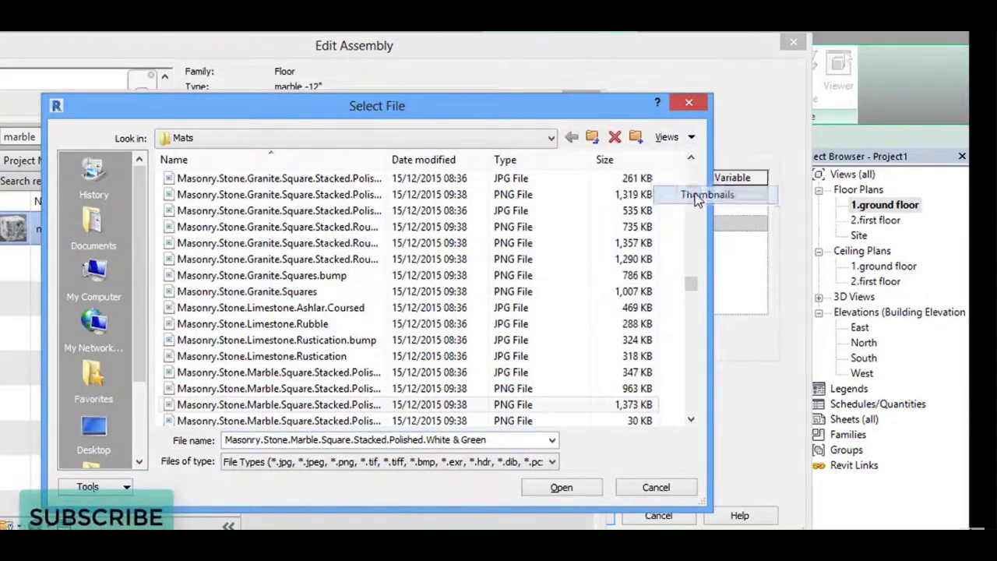
{"action": "left_click", "coordinate": [700, 193]}
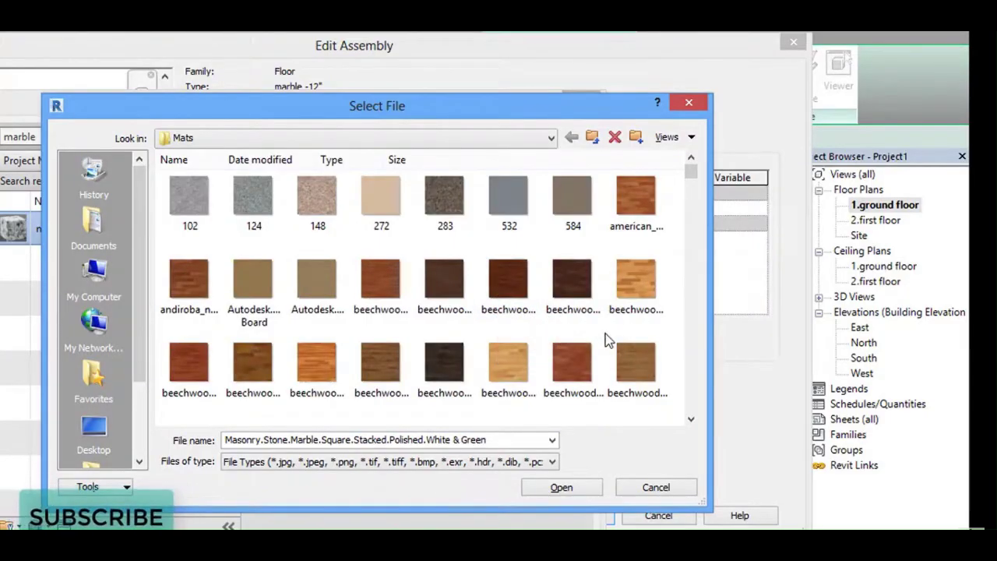
{"action": "left_click", "coordinate": [504, 292]}
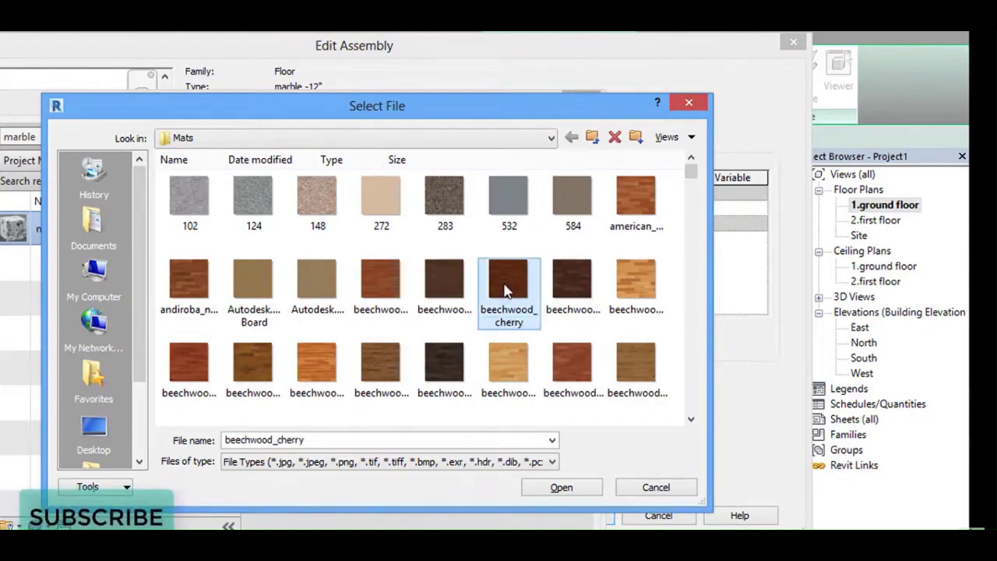
{"action": "left_click", "coordinate": [562, 487]}
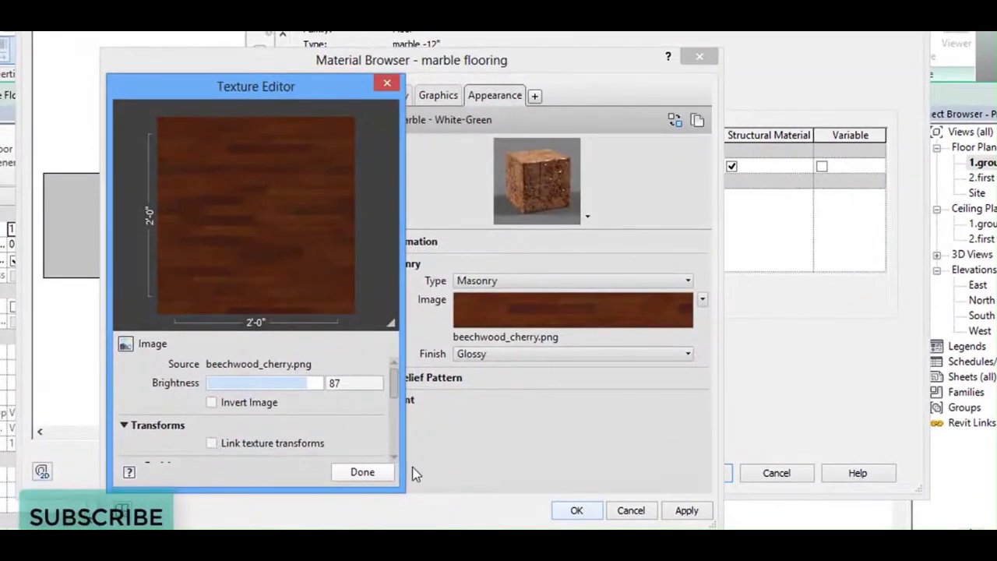
{"action": "left_click", "coordinate": [379, 473]}
Apply marble flooring to the marble -12" type's structure layer, confirm the type, and finish the sketched floor of the left room
{"action": "left_click", "coordinate": [687, 511]}
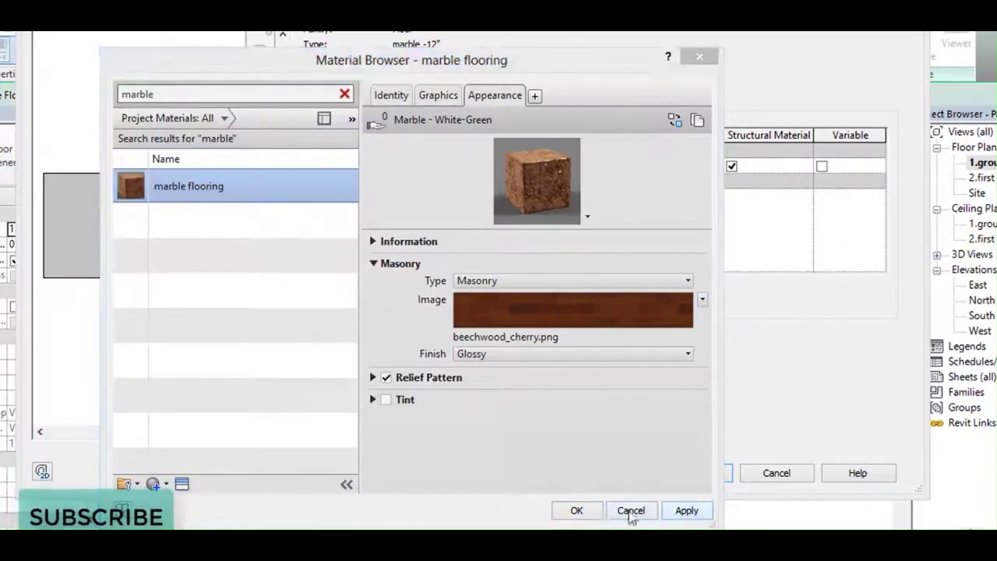
{"action": "left_click", "coordinate": [578, 510]}
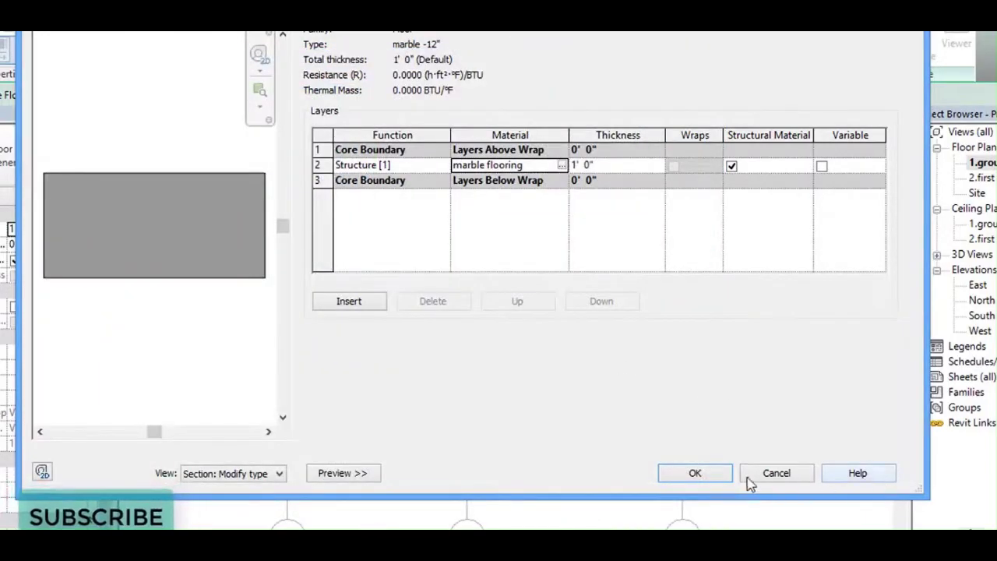
{"action": "left_click", "coordinate": [695, 475]}
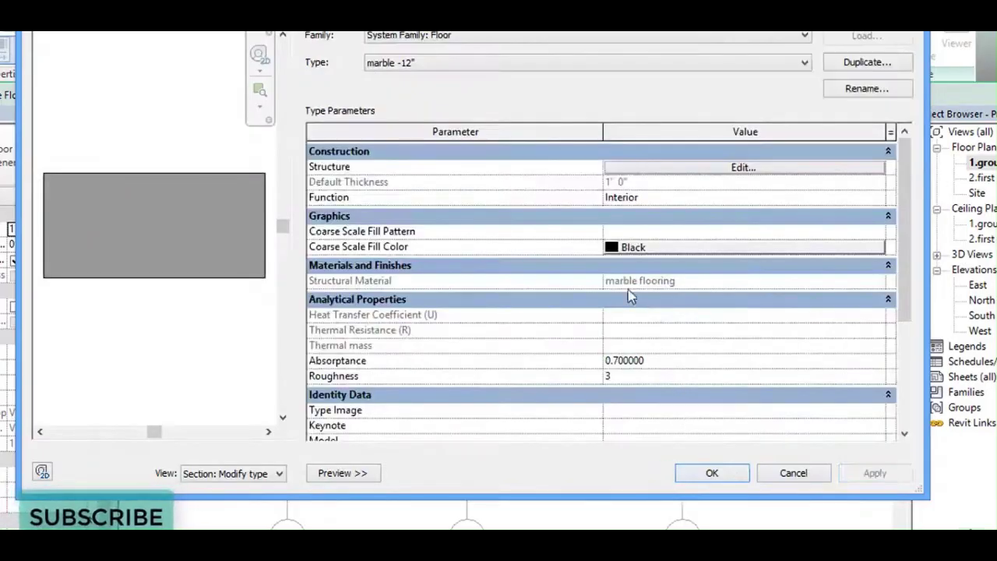
{"action": "left_click", "coordinate": [712, 472]}
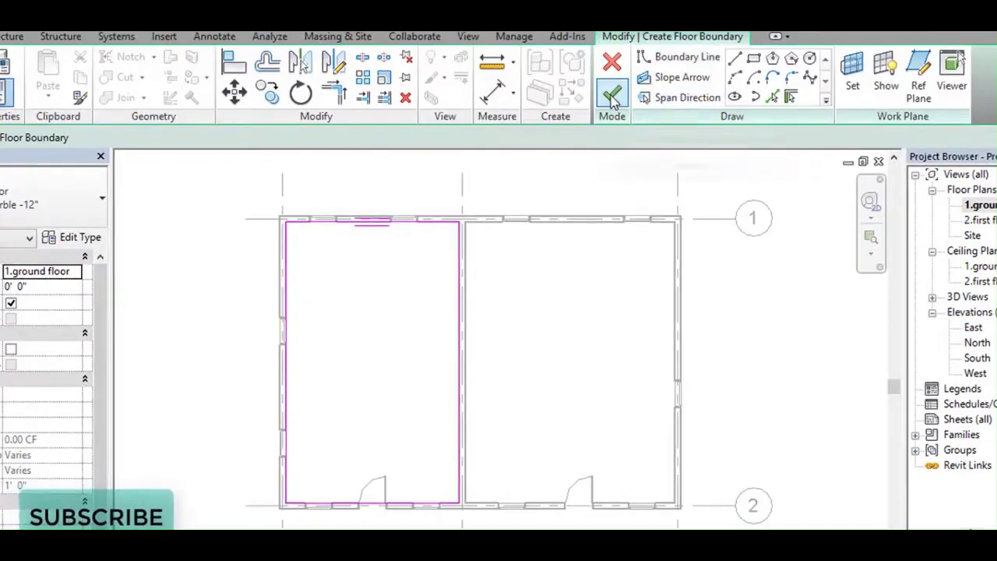
{"action": "left_click", "coordinate": [612, 95]}
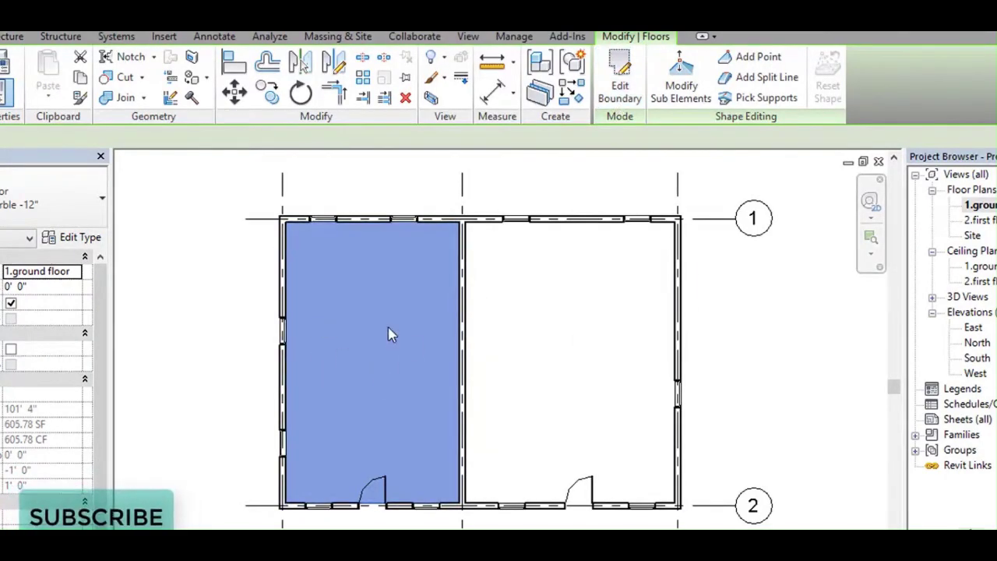
{"action": "left_click", "coordinate": [823, 347]}
Open the 3D view of the house and set a visual style that displays the material textures
{"action": "scroll", "coordinate": [806, 343], "scroll_direction": "down", "scroll_amount": 3}
{"action": "middle_click_drag", "start_coordinate": [785, 360], "coordinate": [721, 392]}
{"action": "left_click", "coordinate": [209, 22]}
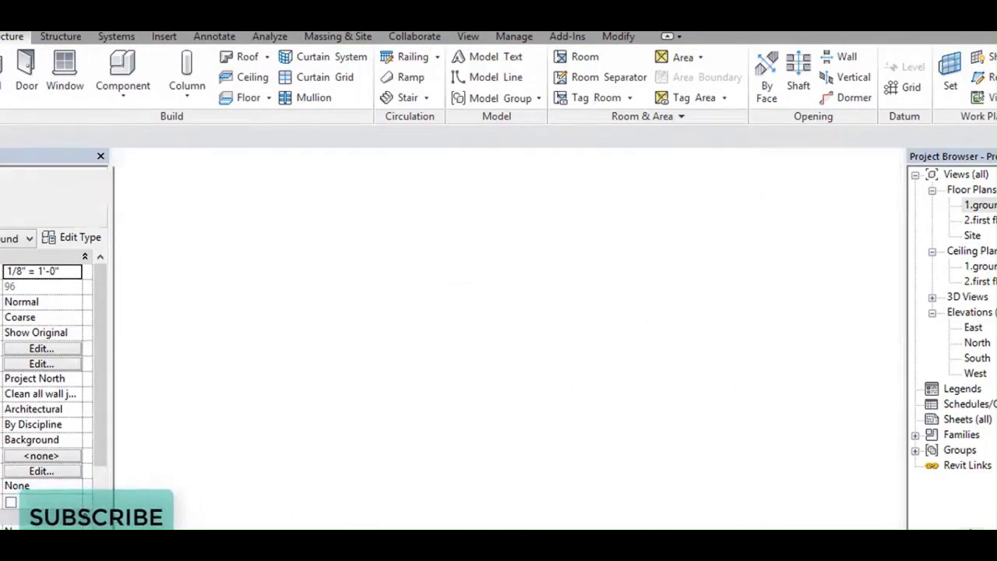
{"action": "scroll", "coordinate": [502, 429], "scroll_direction": "down", "scroll_amount": 3}
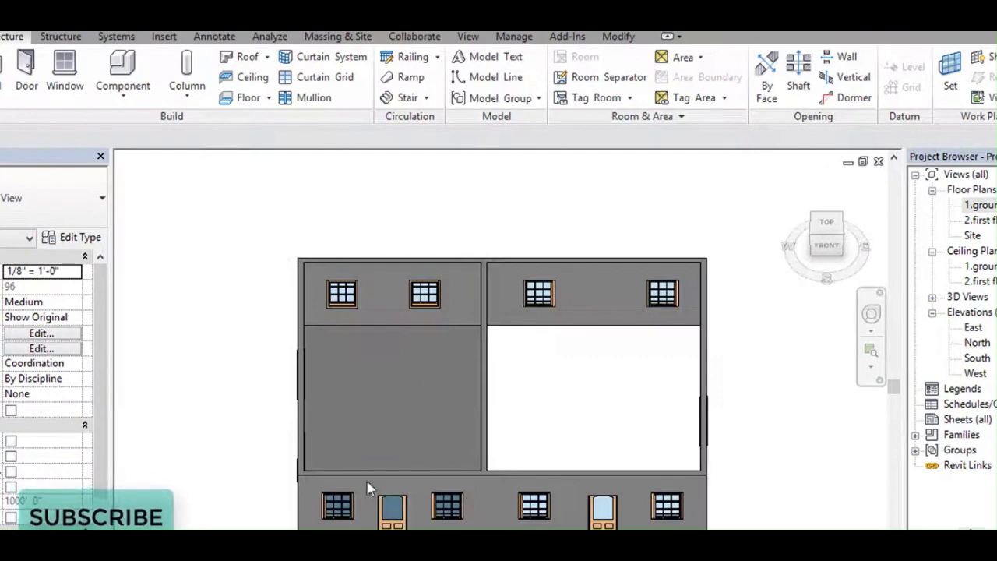
{"action": "left_click", "coordinate": [214, 558]}
{"action": "left_click", "coordinate": [250, 557]}
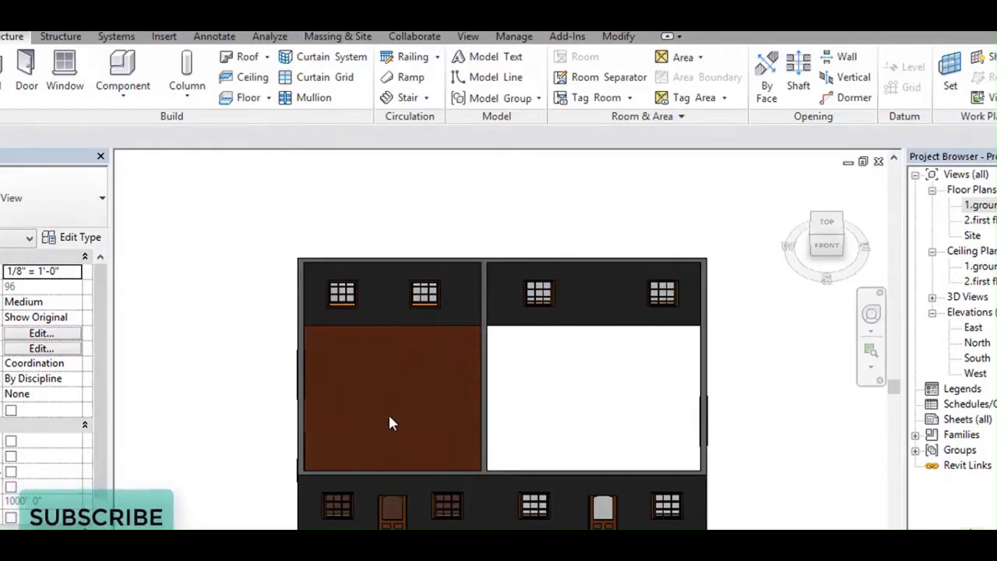
Examine the new floor's texture in the 3D view from an angled corner viewpoint, both close up and from farther away
{"action": "scroll", "coordinate": [384, 430], "scroll_direction": "up", "scroll_amount": 6}
{"action": "scroll", "coordinate": [366, 430], "scroll_direction": "down", "scroll_amount": 6}
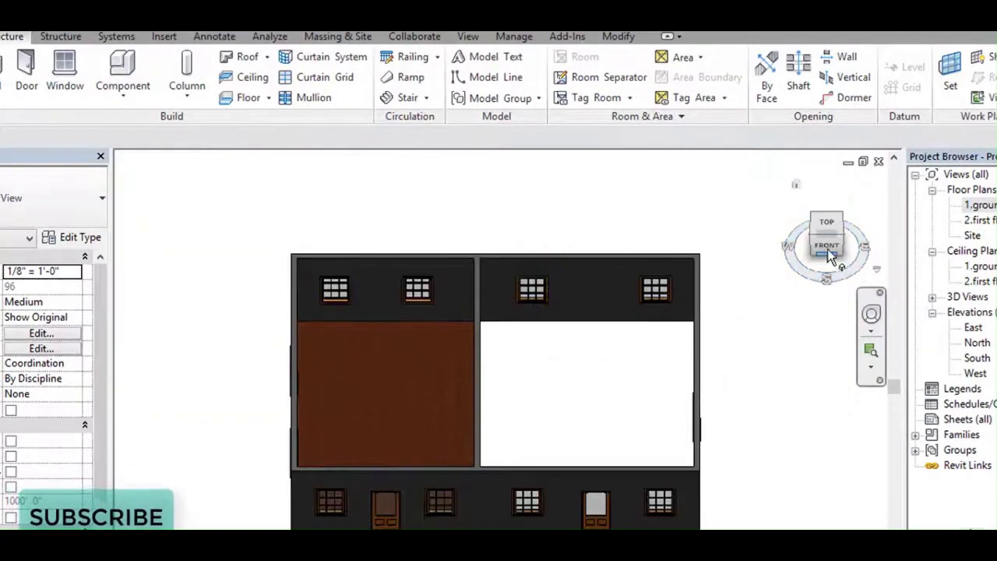
{"action": "mouse_move", "coordinate": [830, 254]}
{"action": "left_mouse_down"}
{"action": "mouse_move", "coordinate": [685, 271]}
{"action": "mouse_move", "coordinate": [596, 261]}
{"action": "left_mouse_up"}
{"action": "mouse_move", "coordinate": [194, 405]}
{"action": "middle_mouse_down", "text": "shift"}
{"action": "mouse_move", "coordinate": [261, 452]}
{"action": "mouse_move", "coordinate": [300, 420]}
{"action": "mouse_move", "coordinate": [331, 460]}
{"action": "middle_mouse_up", "text": "shift"}
{"action": "scroll", "coordinate": [329, 472], "scroll_direction": "up", "scroll_amount": 1}
{"action": "scroll", "coordinate": [420, 448], "scroll_direction": "up", "scroll_amount": 5}
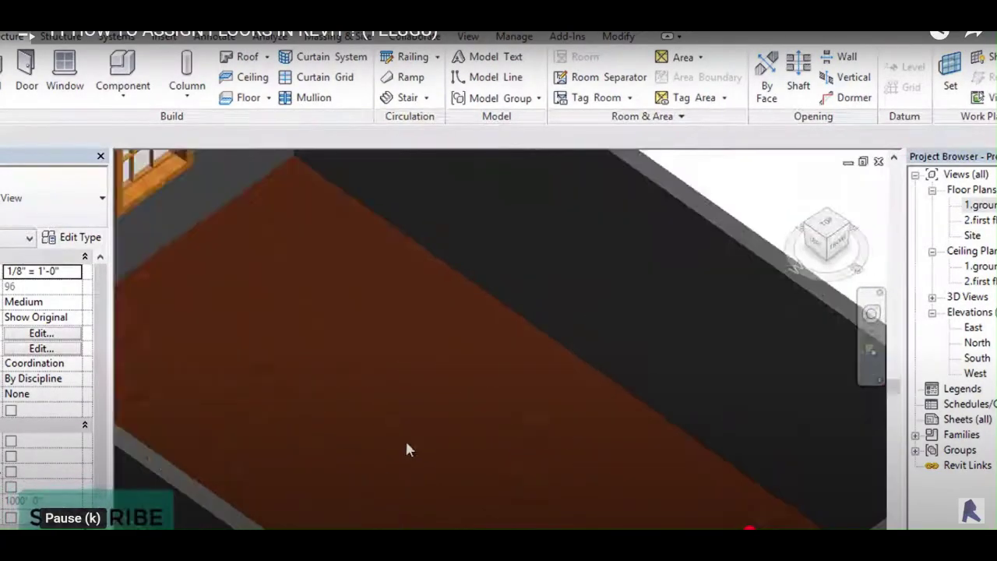
{"action": "scroll", "coordinate": [387, 456], "scroll_direction": "down", "scroll_amount": 2}
{"action": "scroll", "coordinate": [389, 456], "scroll_direction": "down", "scroll_amount": 5}
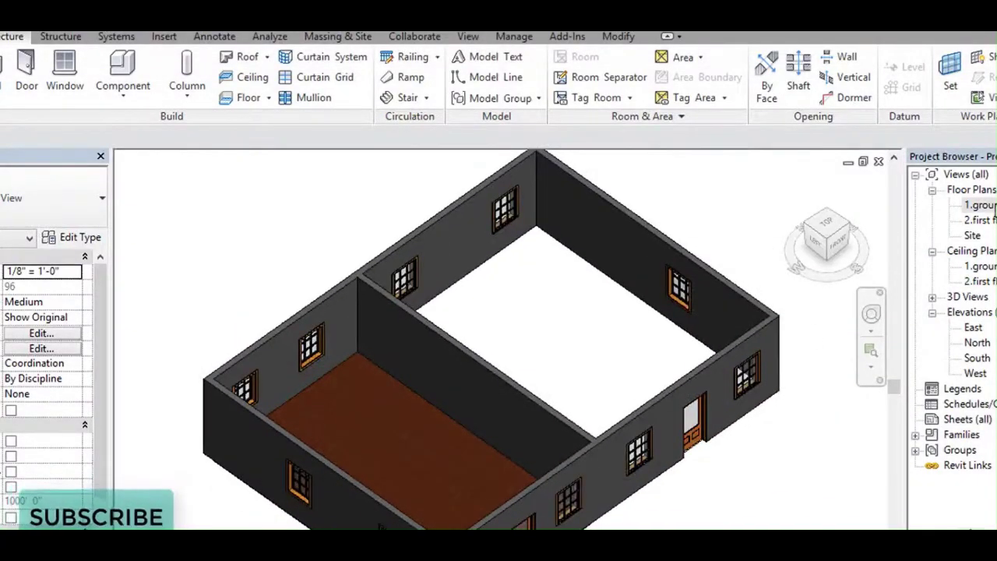
In the 1.ground floor plan, start a new floor and duplicate the marble -12" type under the name marble -2
{"action": "double_click", "coordinate": [992, 206]}
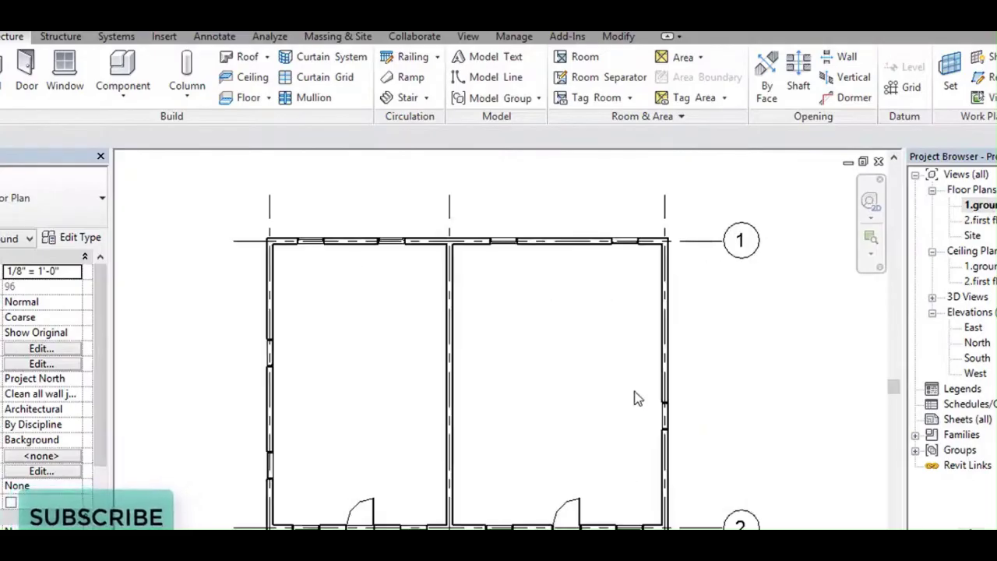
{"action": "middle_click_drag", "start_coordinate": [641, 396], "coordinate": [620, 384]}
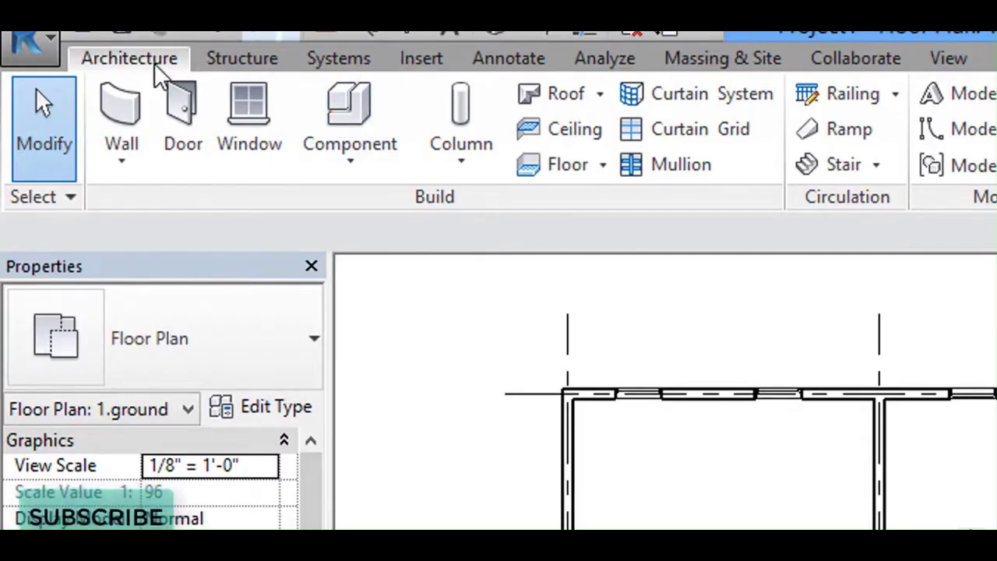
{"action": "left_click", "coordinate": [603, 166]}
{"action": "left_click", "coordinate": [640, 208]}
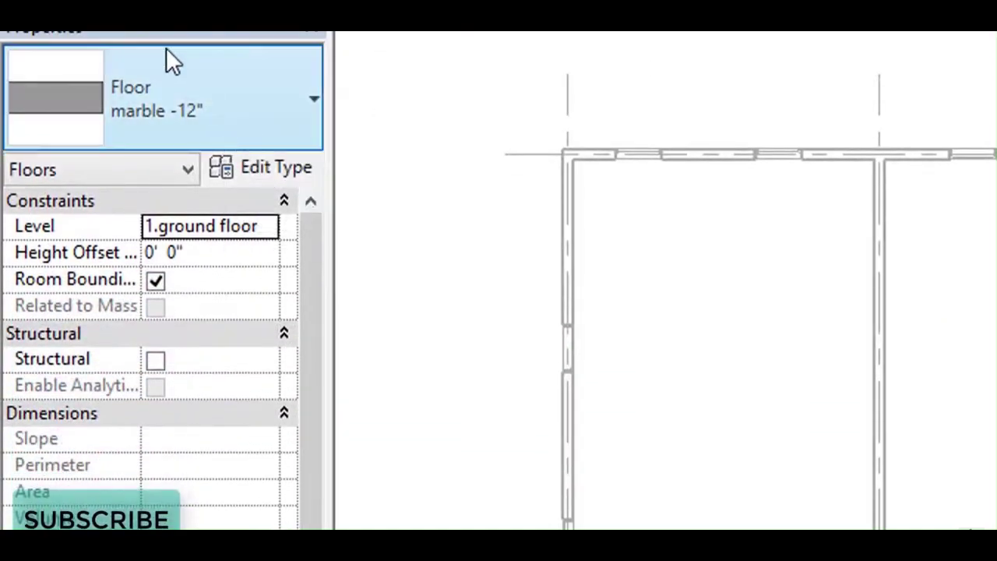
{"action": "left_click", "coordinate": [255, 174]}
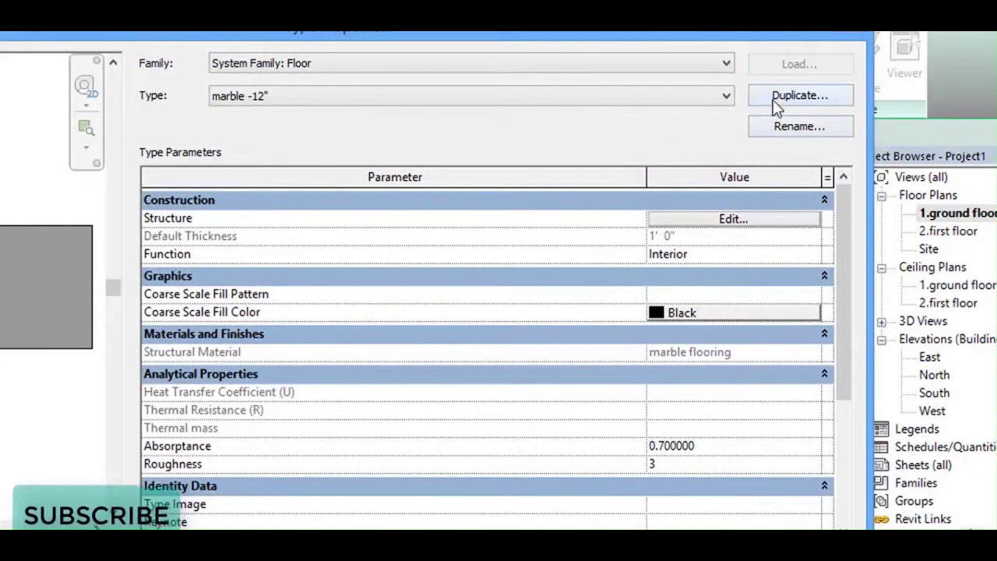
{"action": "left_click", "coordinate": [768, 100]}
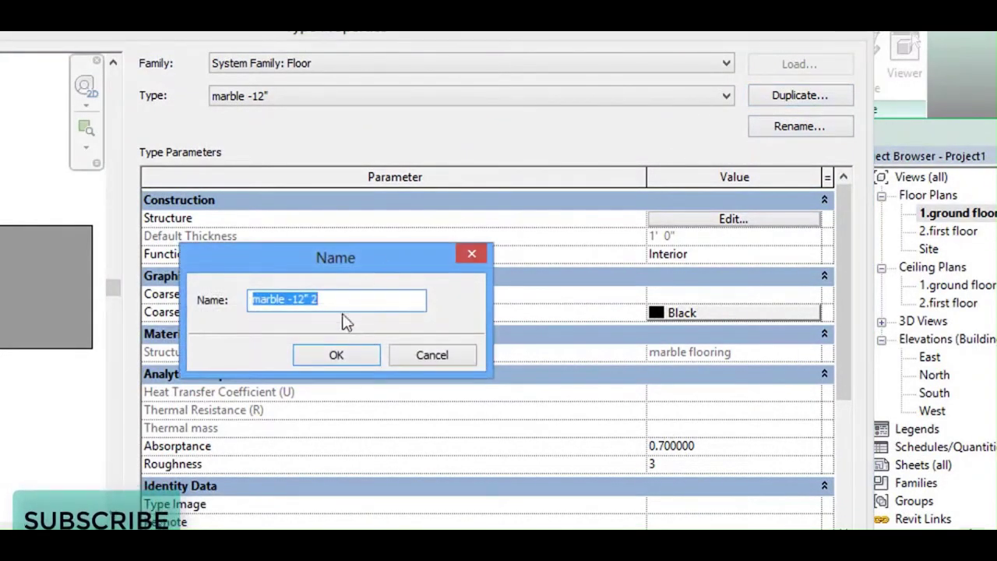
{"action": "type", "text": "mar"}
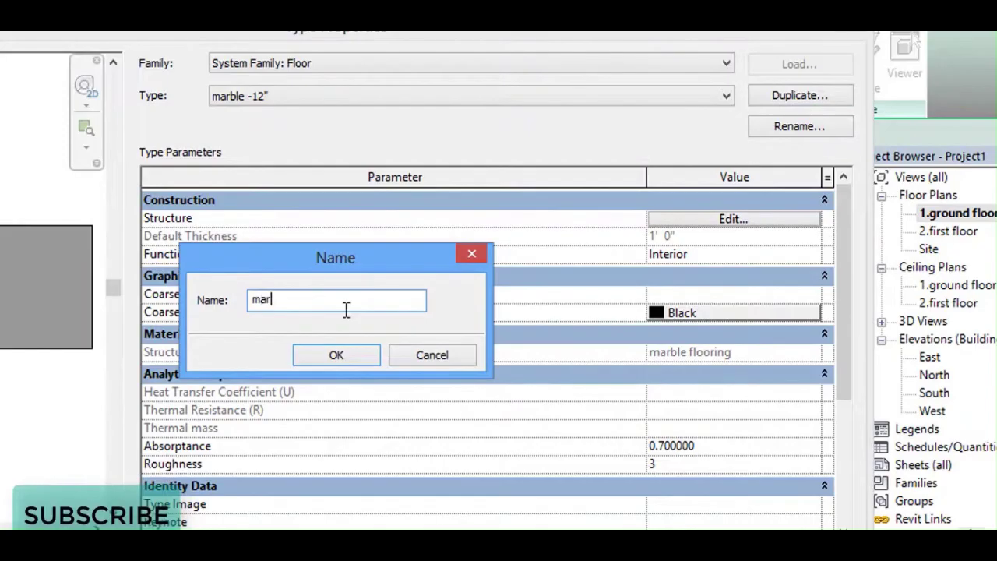
{"action": "type", "text": "ble -2"}
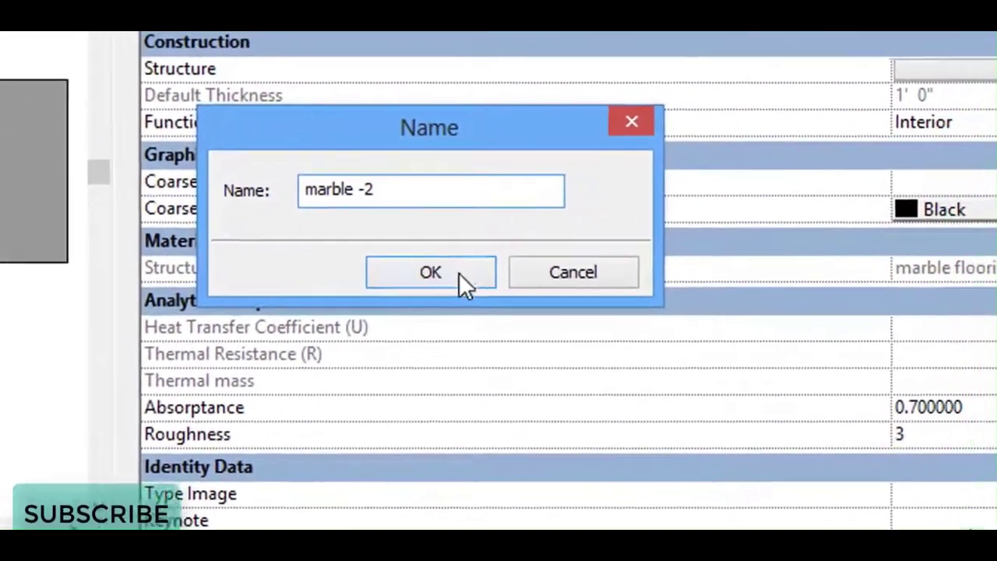
{"action": "left_click", "coordinate": [533, 259]}
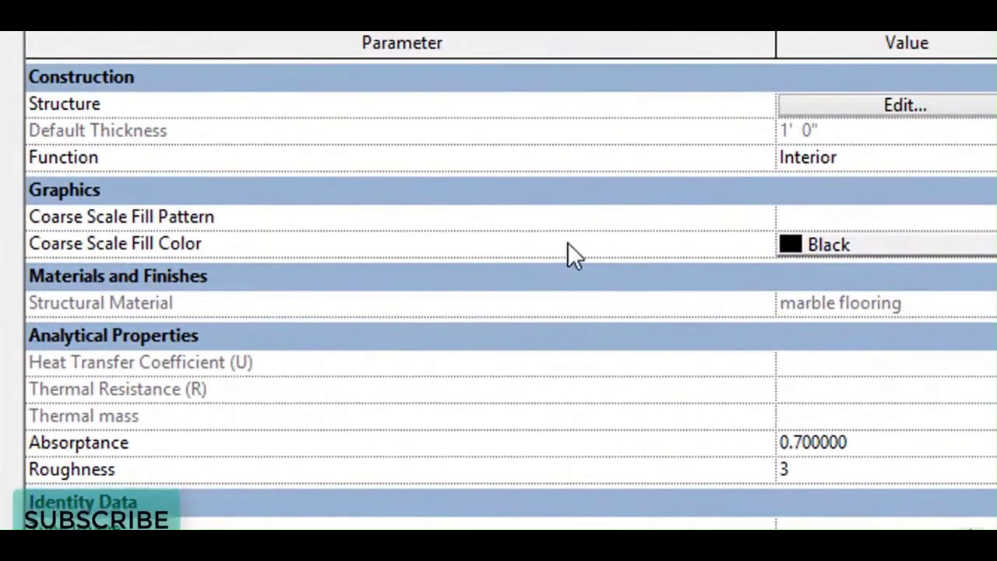
From the structure layer of the marble -2 floor type, create a new material named marble -2
{"action": "left_click", "coordinate": [844, 110]}
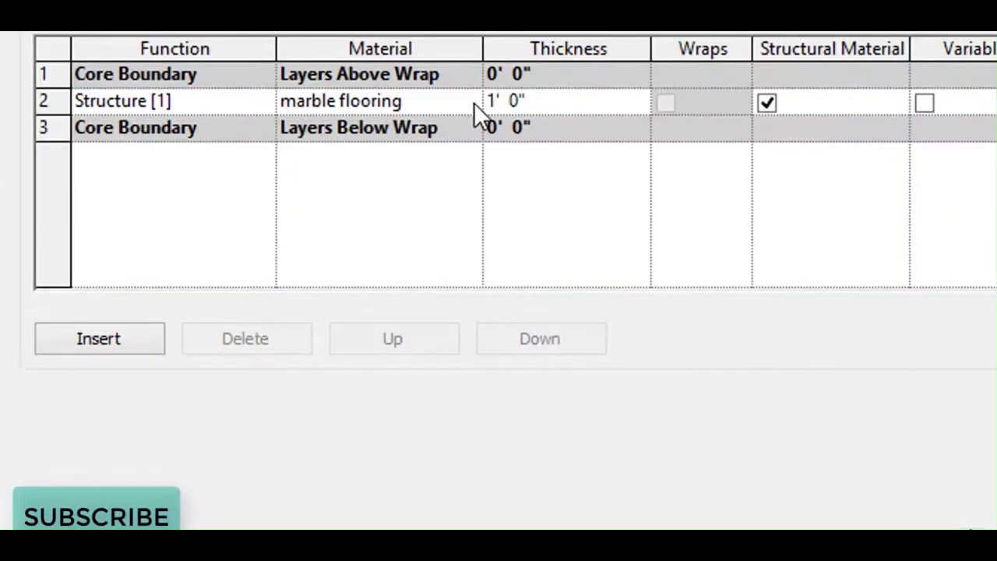
{"action": "left_click", "coordinate": [467, 102]}
{"action": "left_click", "coordinate": [478, 101]}
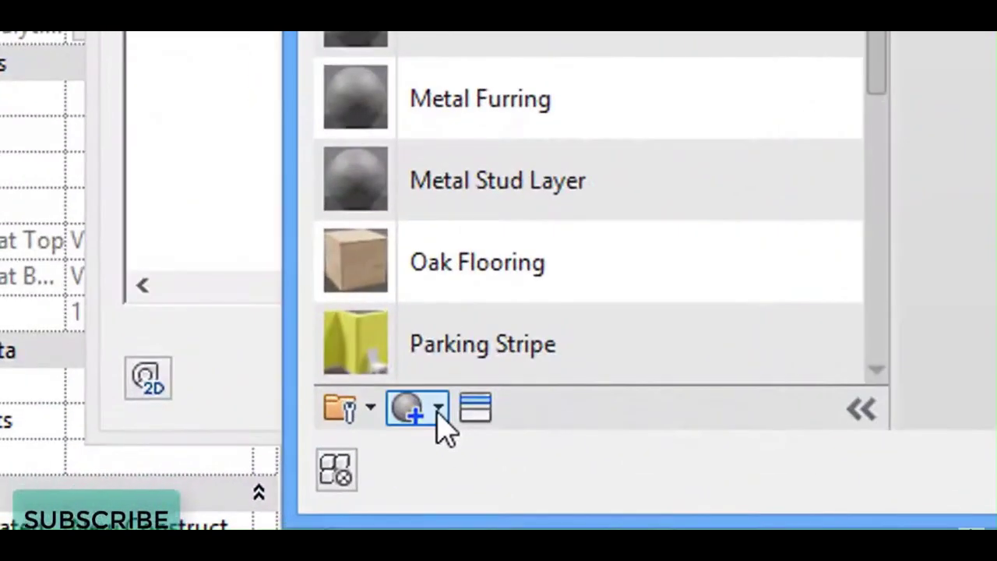
{"action": "left_click", "coordinate": [413, 416]}
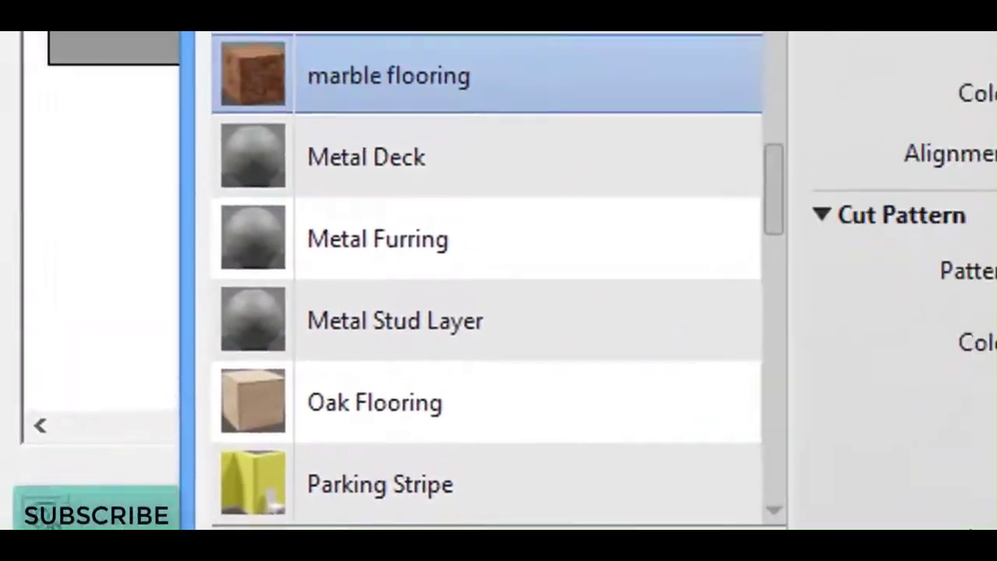
{"action": "left_click", "coordinate": [417, 526]}
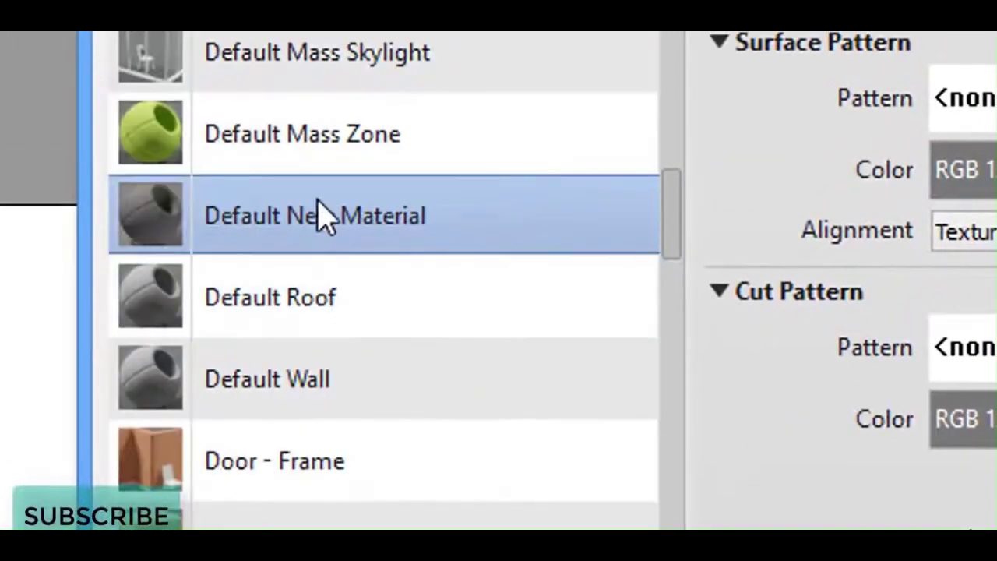
{"action": "right_click", "coordinate": [334, 219]}
{"action": "left_click", "coordinate": [477, 320]}
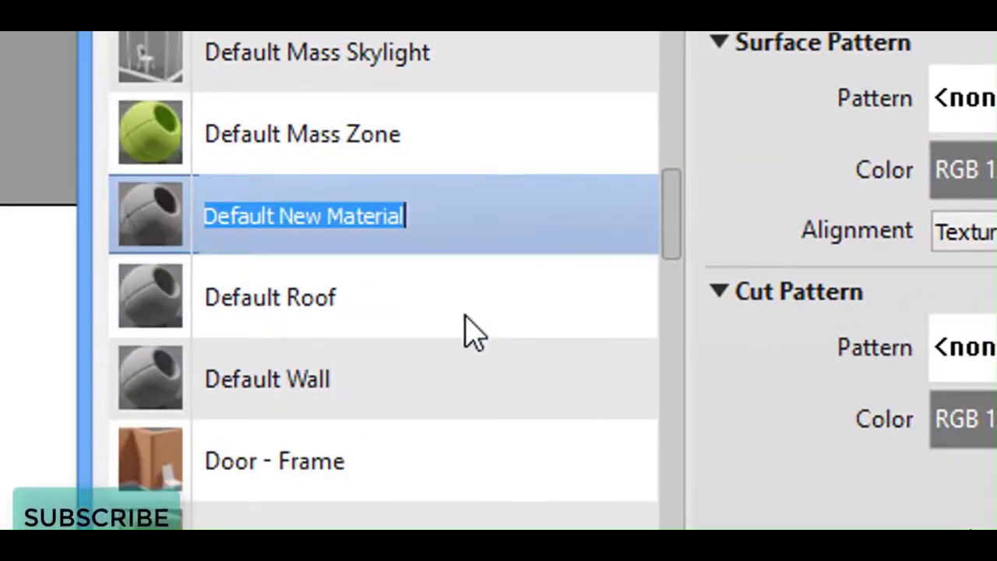
{"action": "type", "text": "marble -2"}
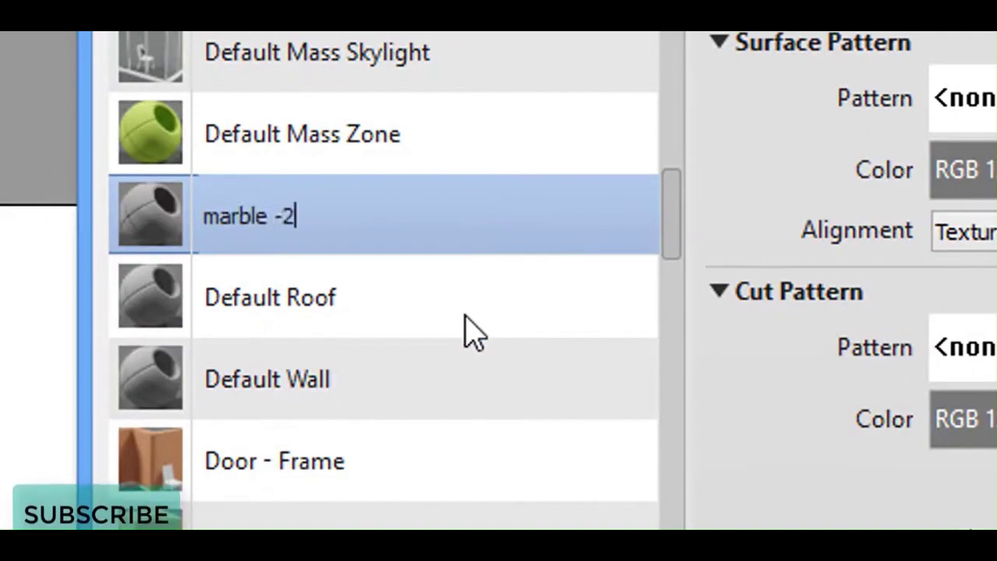
{"action": "key", "text": "Return"}
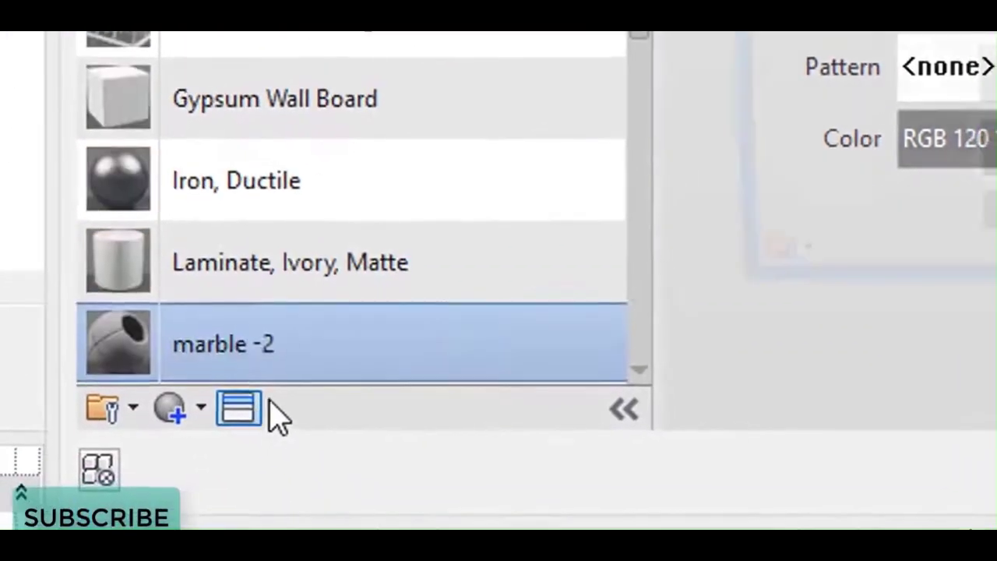
Search the appearance assets for marble and browse the matching Flooring, Masonry and Stone categories of the Appearance Library
{"action": "left_click", "coordinate": [241, 407]}
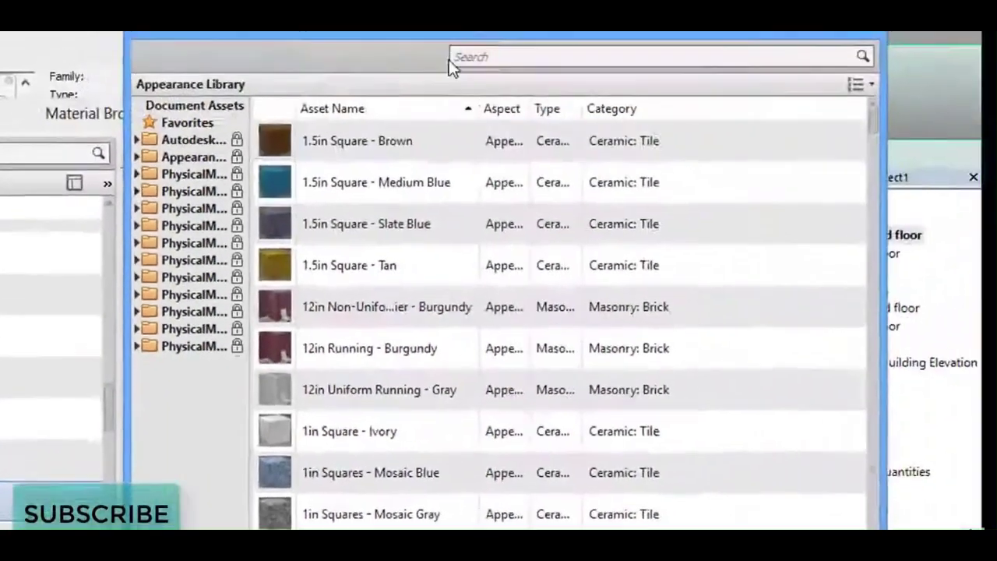
{"action": "left_click", "coordinate": [492, 60]}
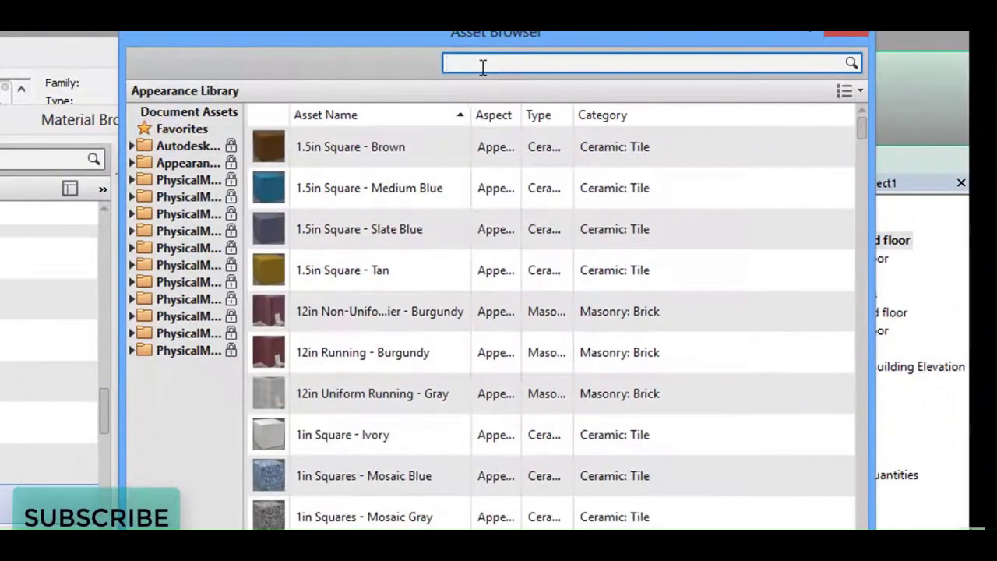
{"action": "type", "text": "mat"}
{"action": "key", "text": "BackSpace"}
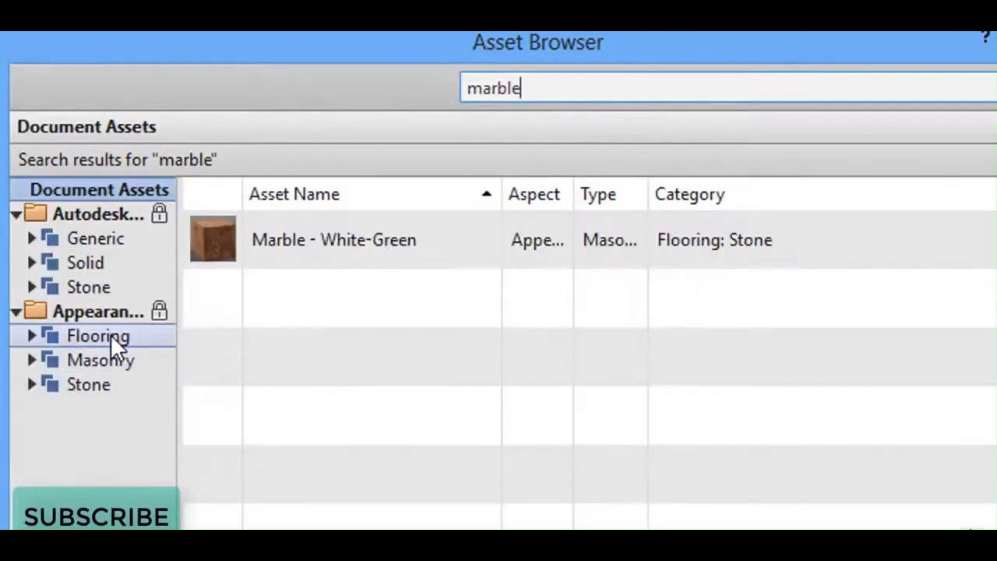
{"action": "left_click", "coordinate": [109, 336]}
{"action": "left_click", "coordinate": [113, 361]}
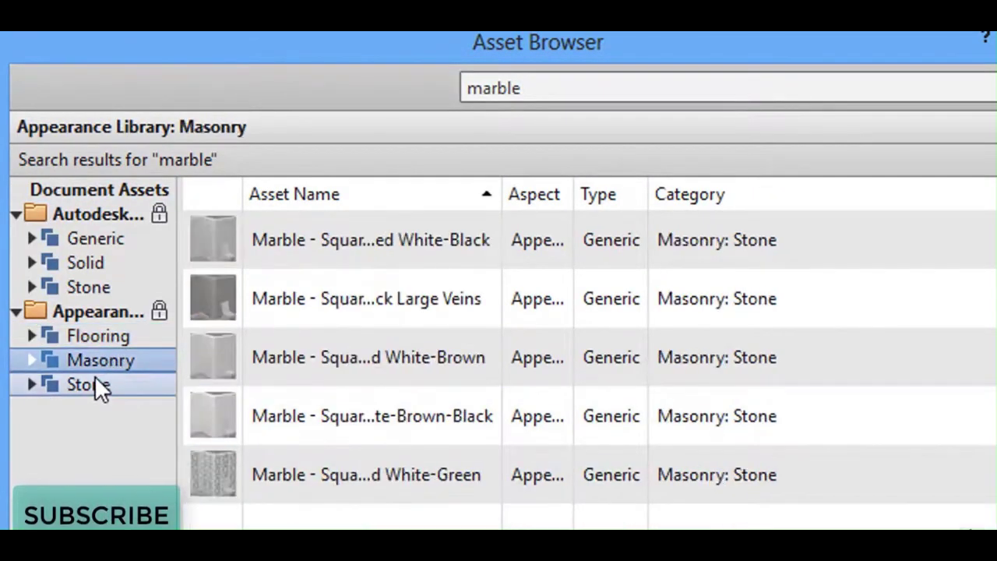
{"action": "left_click", "coordinate": [94, 377]}
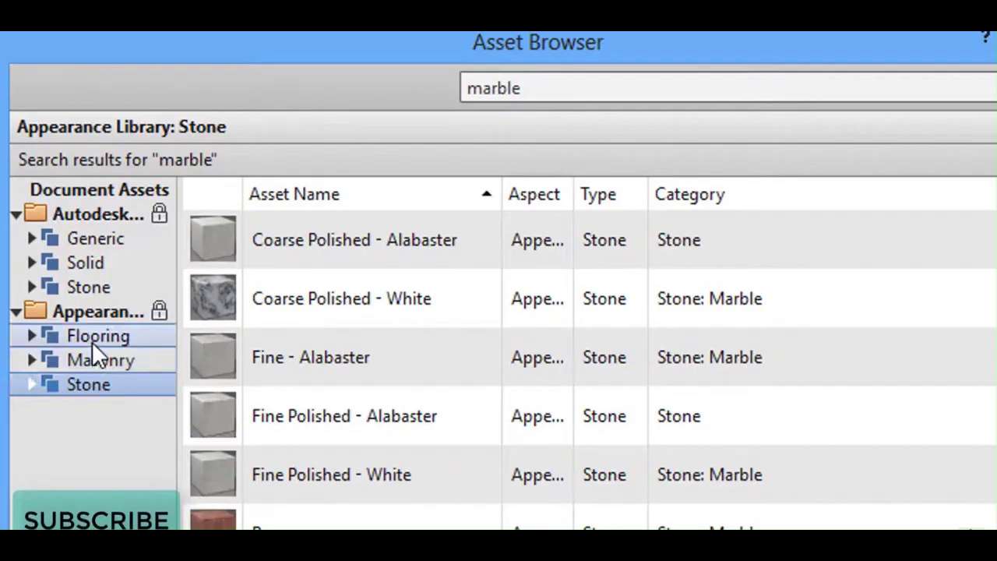
Replace the marble -2 material's appearance with Coarse Polished - White, then confirm the material, layer structure and floor type
{"action": "left_click", "coordinate": [264, 302]}
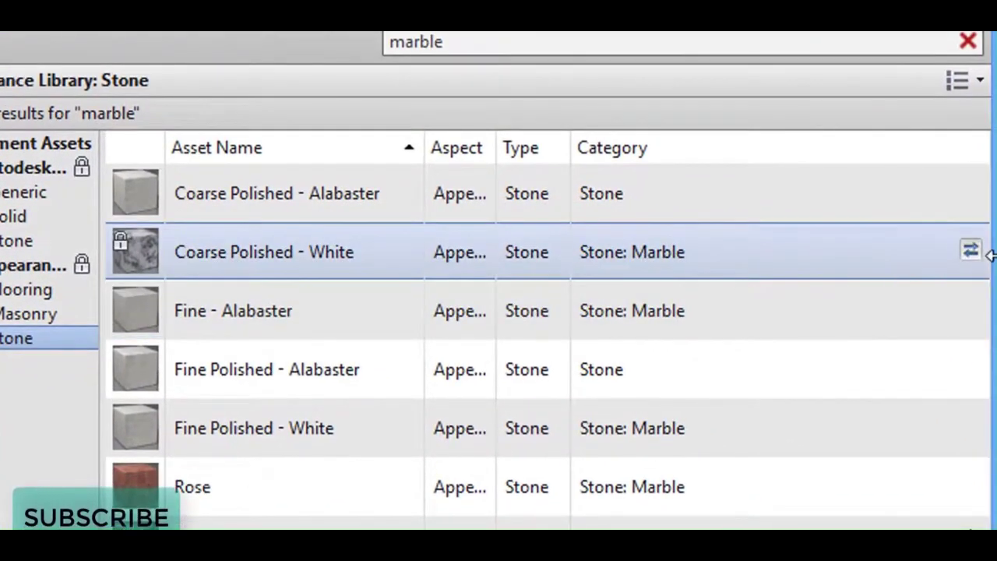
{"action": "left_click", "coordinate": [966, 41]}
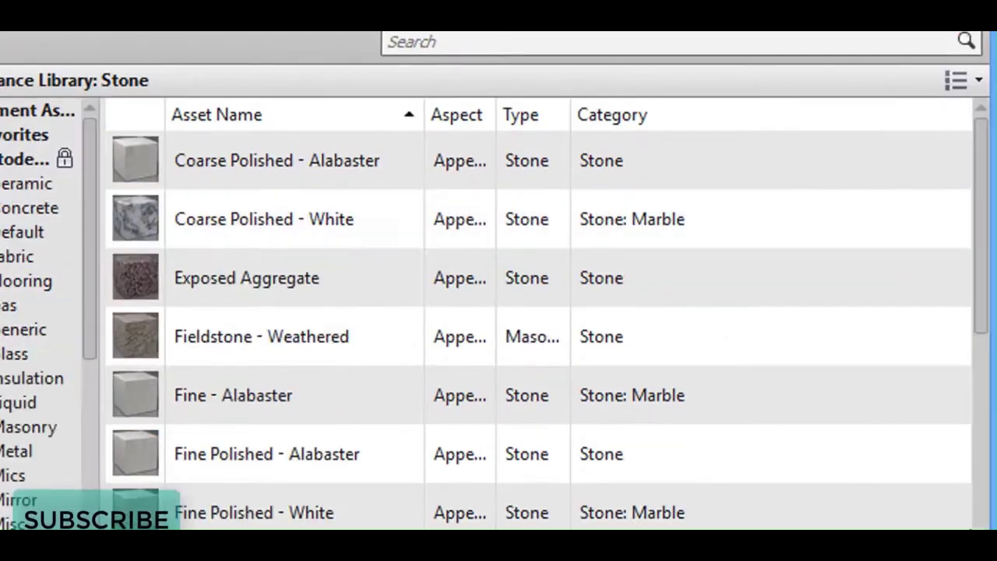
{"action": "left_click", "coordinate": [962, 32]}
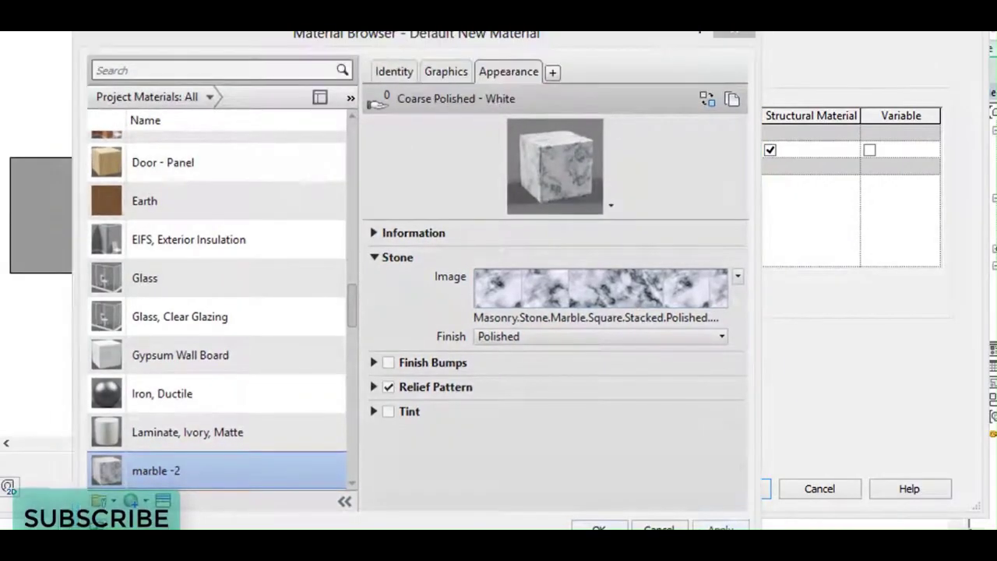
{"action": "left_click", "coordinate": [598, 528]}
{"action": "left_click", "coordinate": [749, 491]}
{"action": "left_click", "coordinate": [748, 489]}
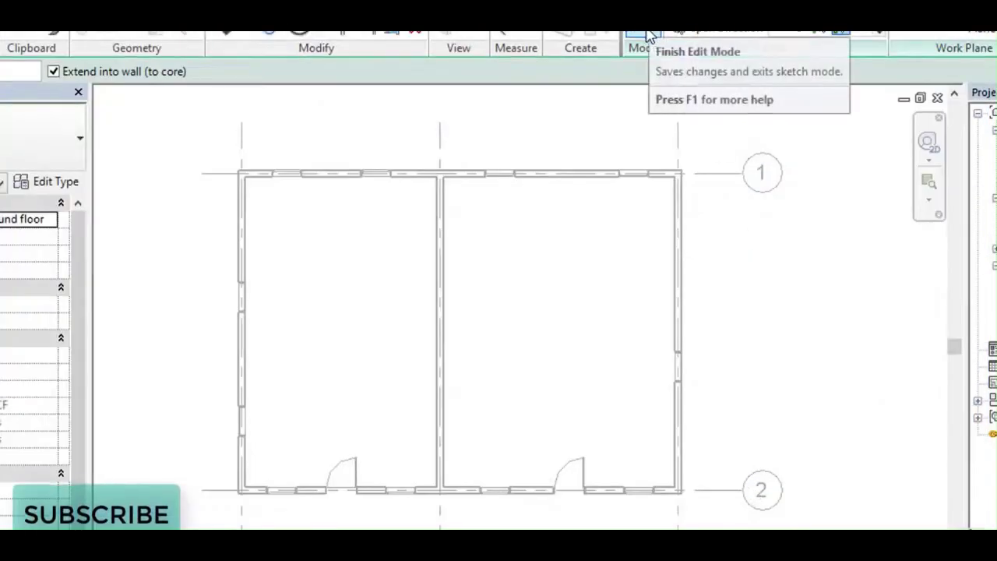
Sketch a rectangular floor boundary between opposite inner corners of the right room and finish the floor
{"action": "left_click", "coordinate": [653, 32]}
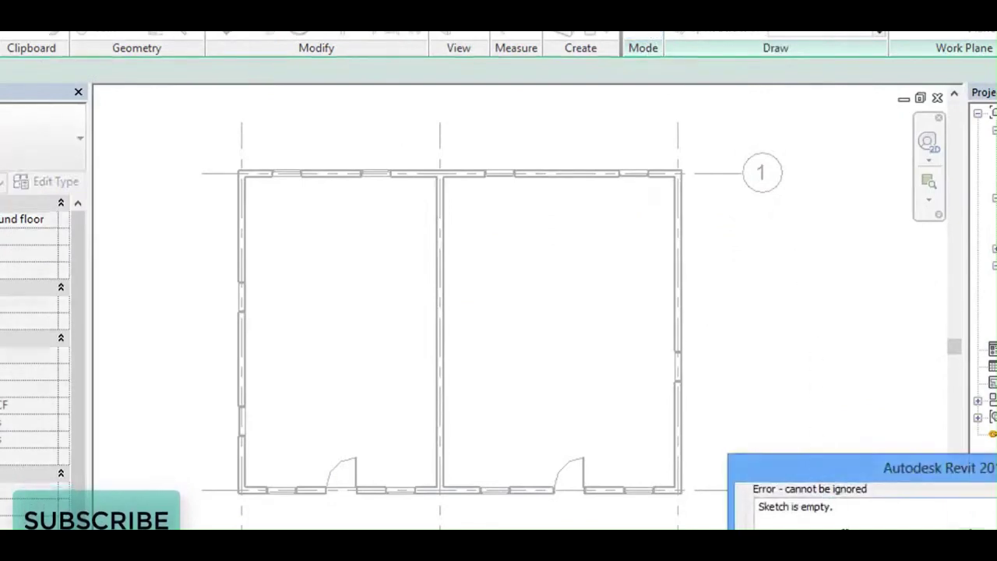
{"action": "left_click", "coordinate": [966, 524]}
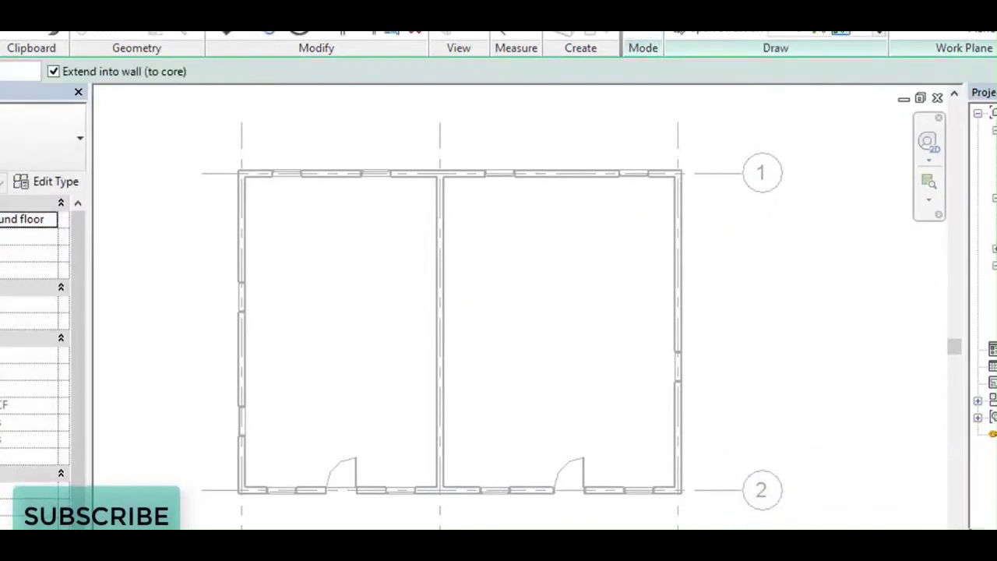
{"action": "left_click", "coordinate": [797, 32]}
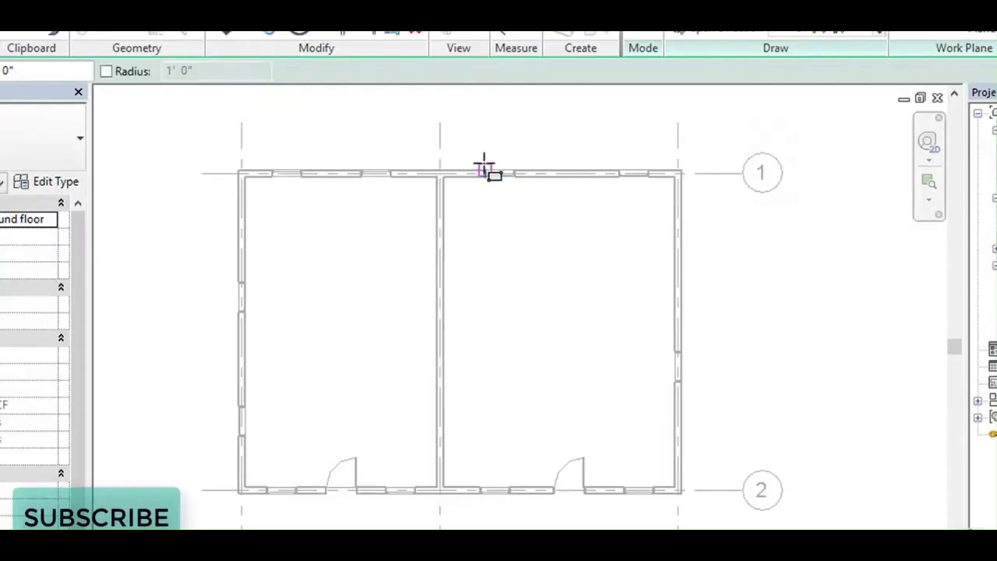
{"action": "left_click", "coordinate": [444, 179]}
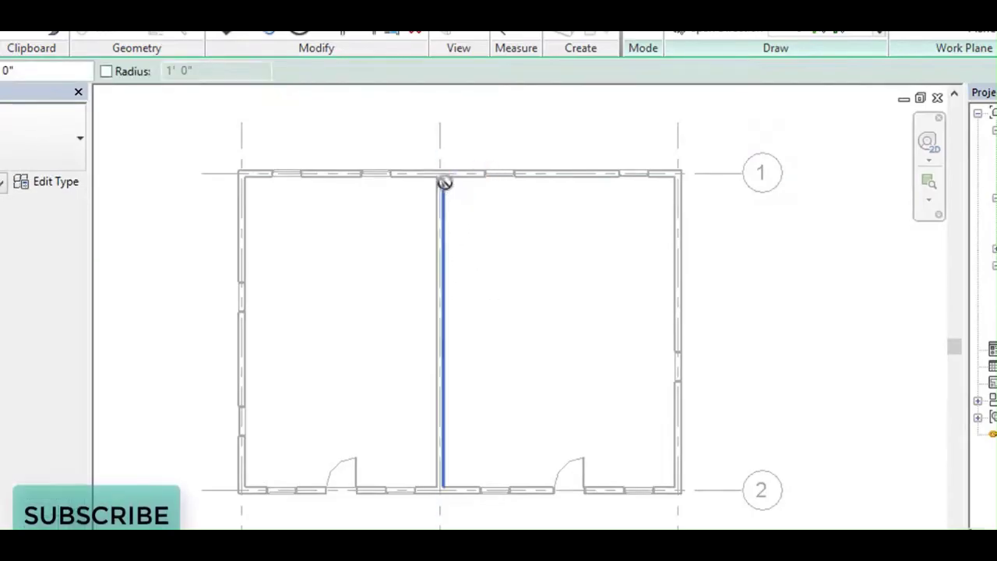
{"action": "left_click", "coordinate": [675, 488]}
{"action": "left_click", "coordinate": [640, 29]}
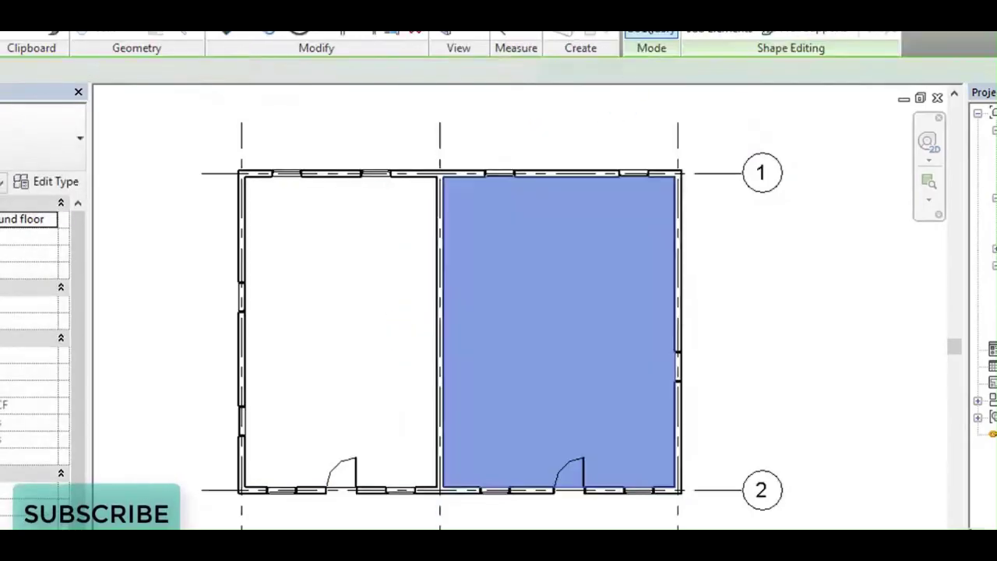
{"action": "left_click", "coordinate": [797, 314]}
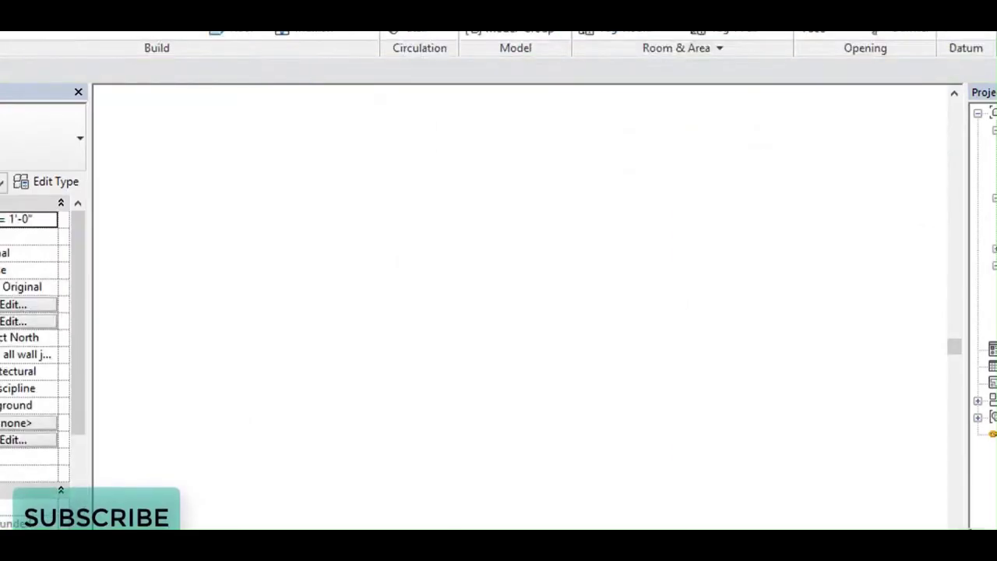
Examine both rooms' floor textures in the 3D view, close up, from farther away and from an angled front viewpoint
{"action": "scroll", "coordinate": [601, 457], "scroll_direction": "up", "scroll_amount": 2}
{"action": "scroll", "coordinate": [602, 458], "scroll_direction": "down", "scroll_amount": 4}
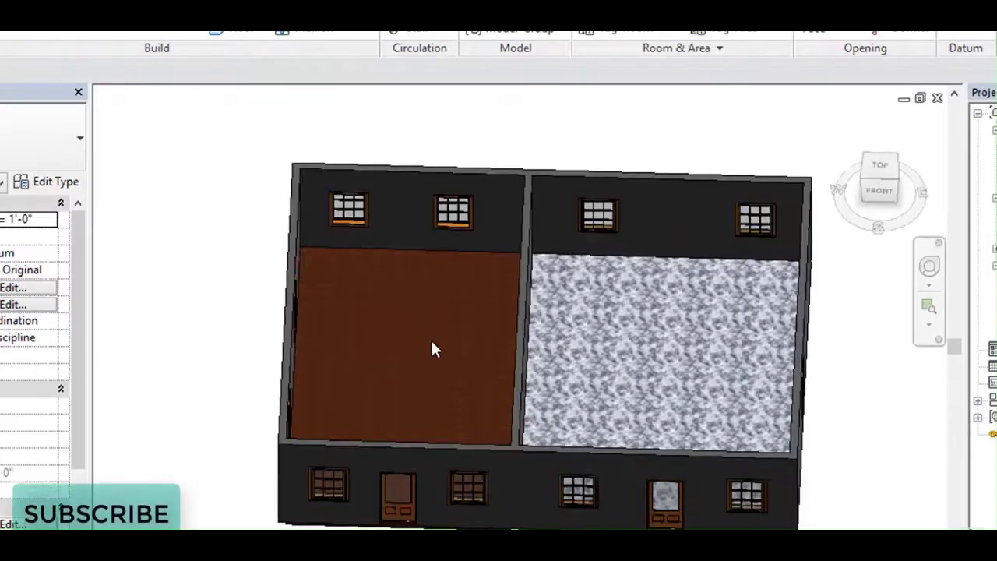
{"action": "scroll", "coordinate": [647, 347], "scroll_direction": "up", "scroll_amount": 5}
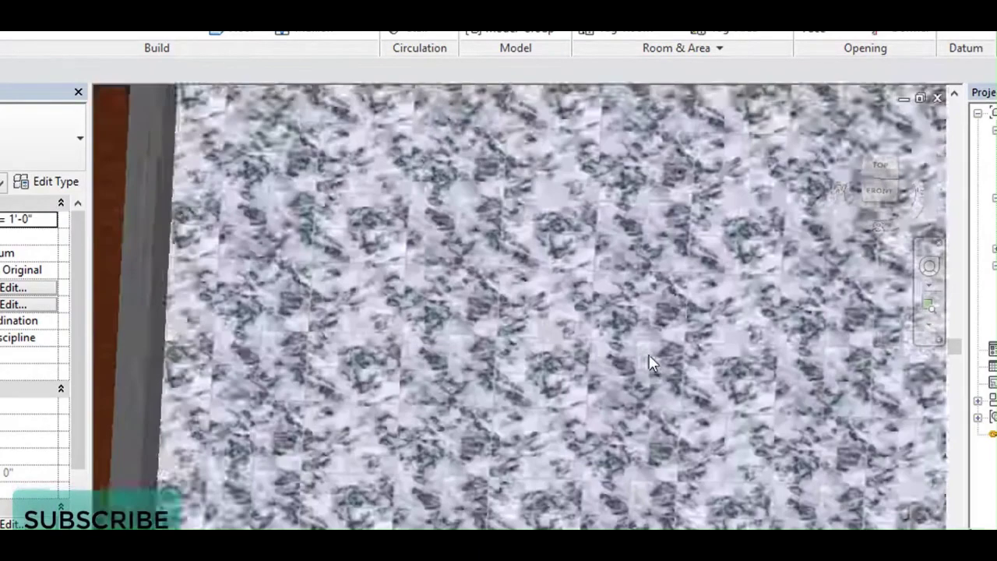
{"action": "scroll", "coordinate": [650, 354], "scroll_direction": "down", "scroll_amount": 4}
{"action": "scroll", "coordinate": [654, 364], "scroll_direction": "down", "scroll_amount": 5}
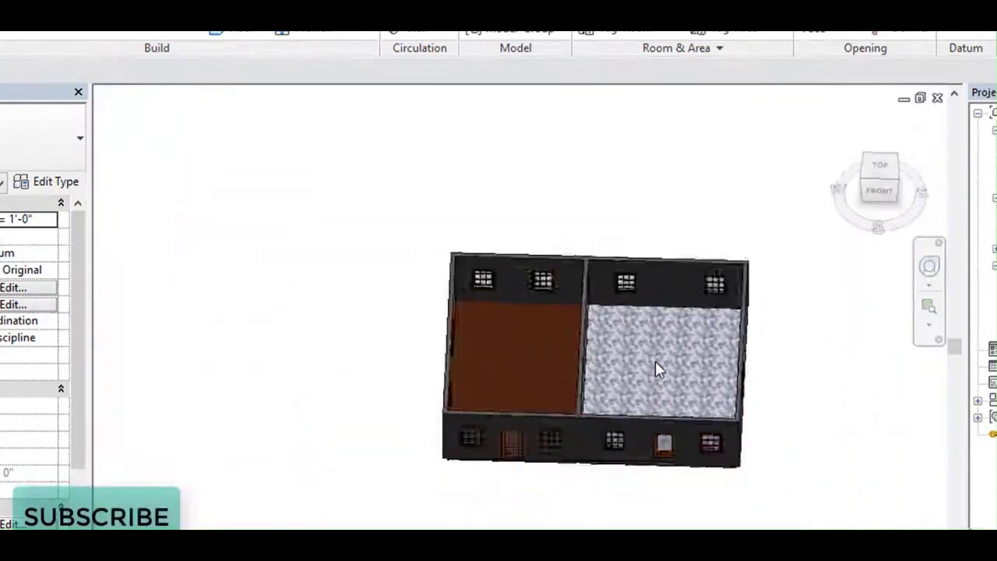
{"action": "scroll", "coordinate": [655, 366], "scroll_direction": "up", "scroll_amount": 4}
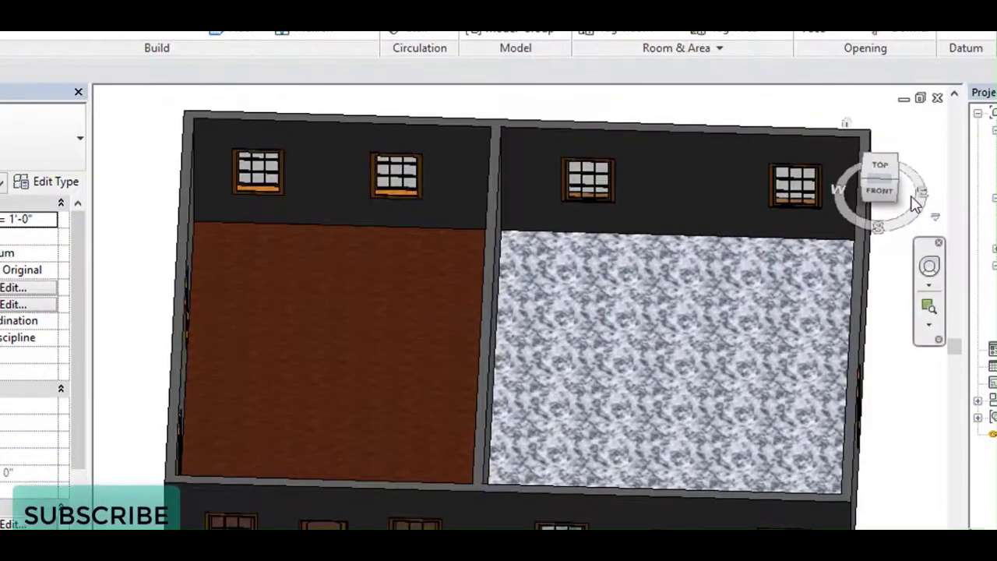
{"action": "left_click_drag", "start_coordinate": [886, 193], "coordinate": [933, 155]}
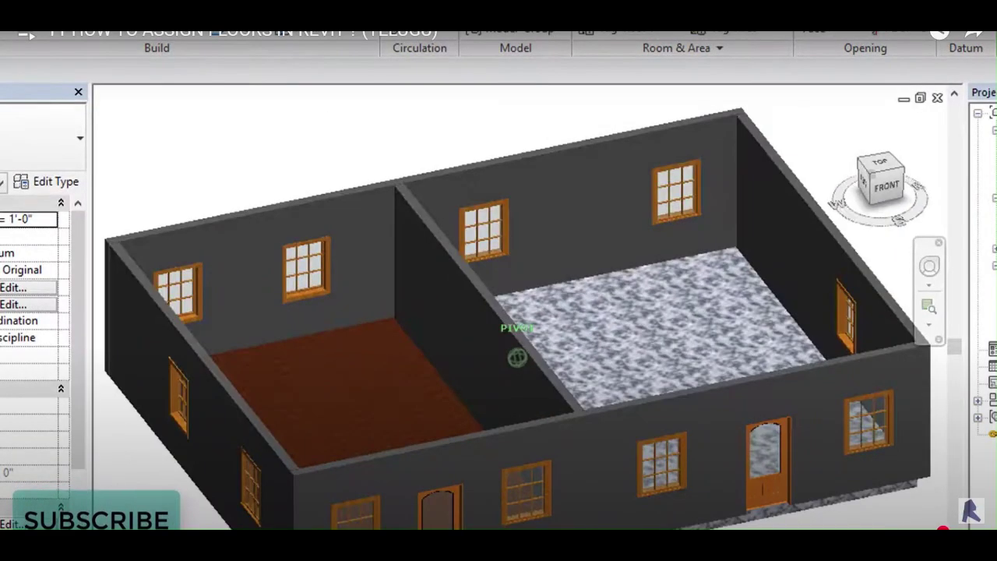
{"action": "scroll", "coordinate": [767, 292], "scroll_direction": "down", "scroll_amount": 3}
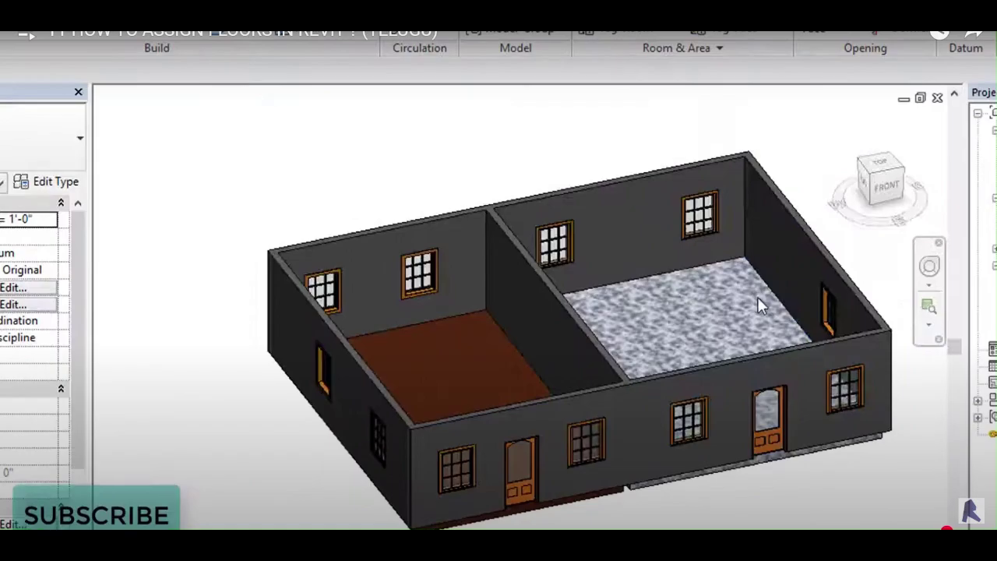